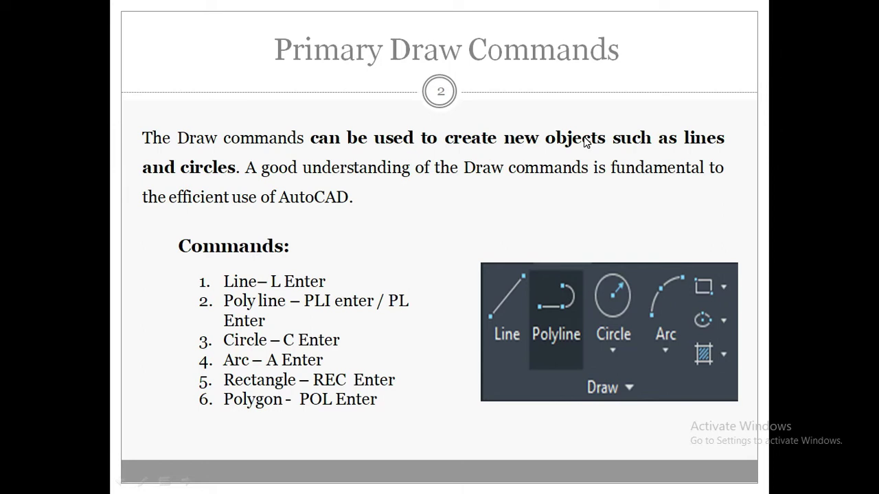
# - Exit the Primary Draw Commands slideshow and bring the empty AutoCAD Drawing1 forward
pyautogui.press('Escape')
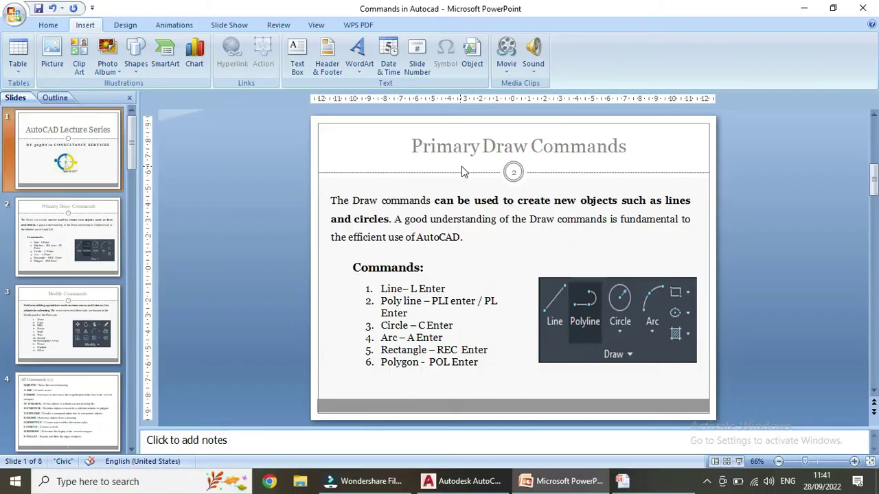
pyautogui.click(473, 481)
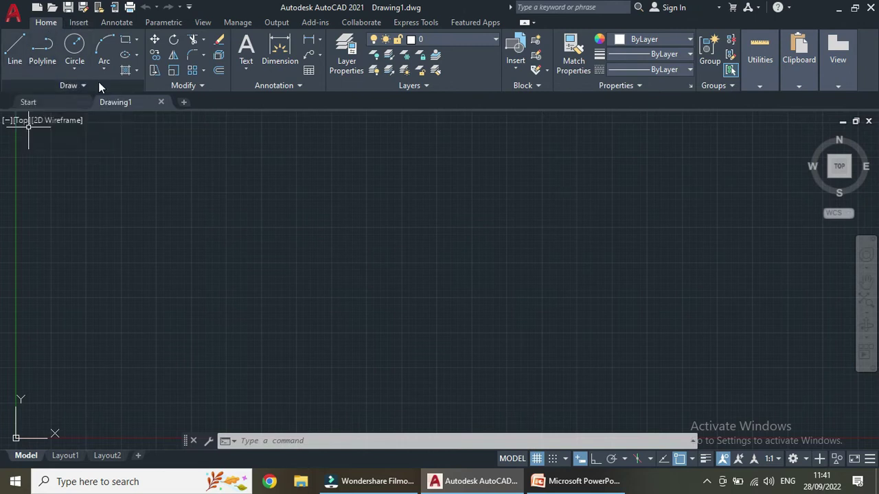
# - Cancel an accidental LINE command, then start RECTANG with the REC alias
pyautogui.write('l')
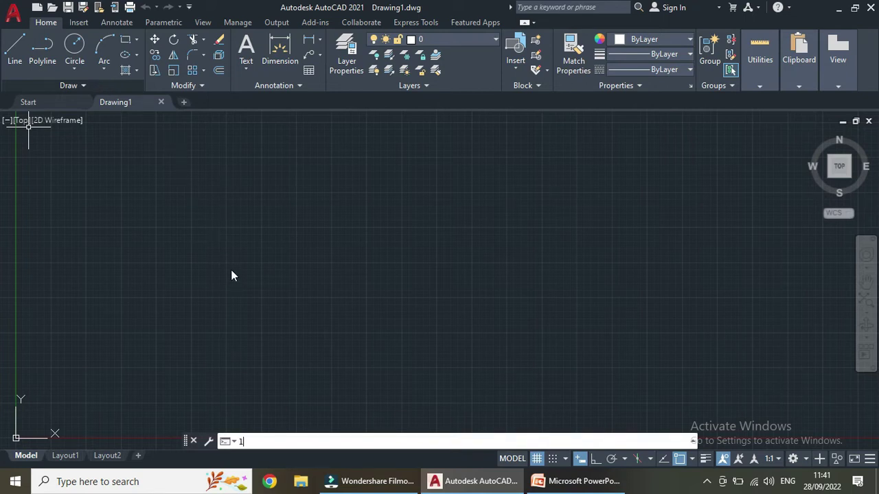
pyautogui.press('Return')
pyautogui.write('l')
pyautogui.press('Return')
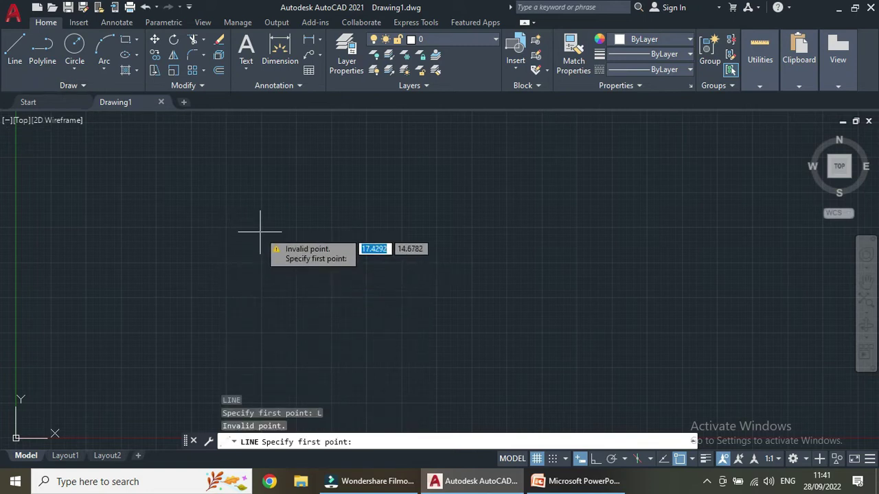
pyautogui.press('Escape')
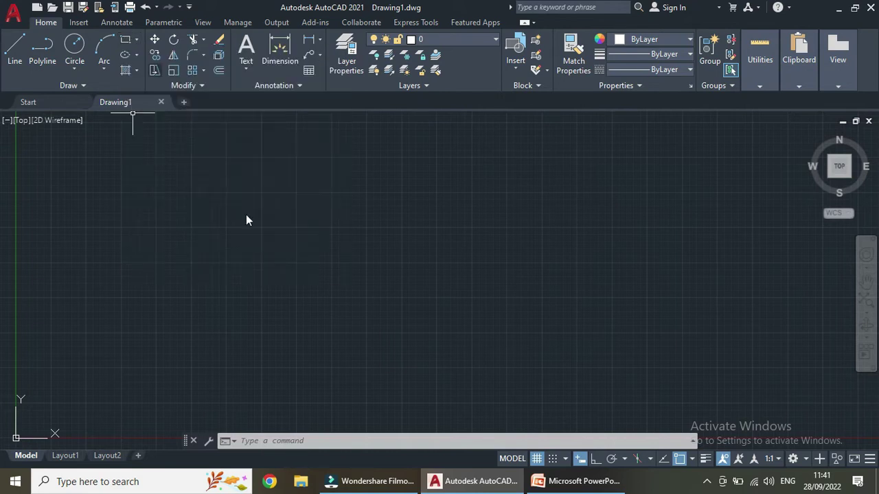
pyautogui.write('r')
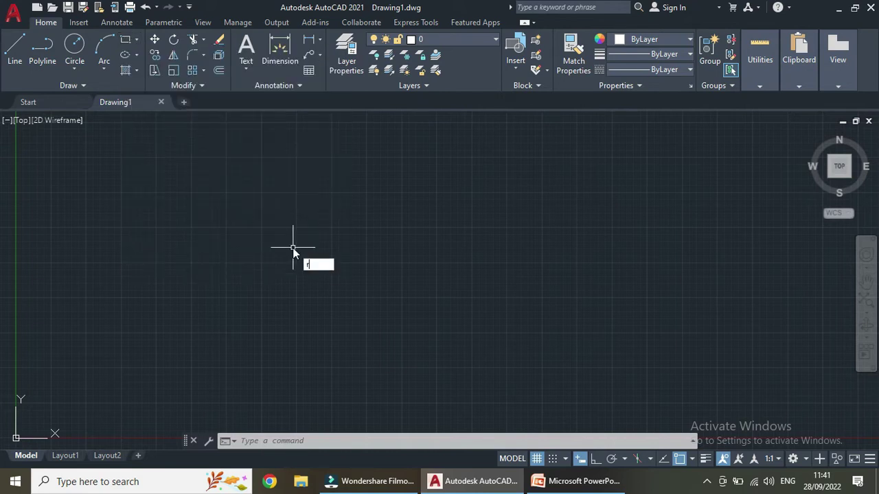
pyautogui.write('ec')
pyautogui.press('Return')
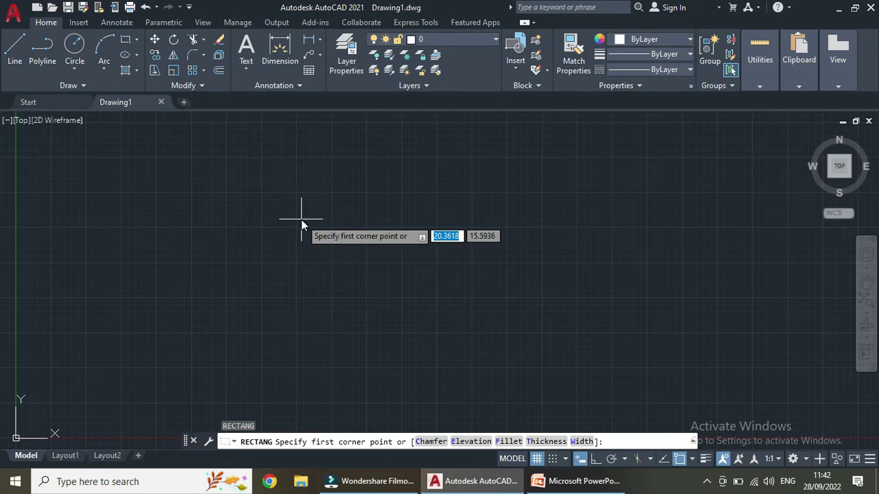
# - Draw a 5 by 5 square from corner 0,0 to corner 5,5
pyautogui.write('0')
pyautogui.press('Tab')
pyautogui.write('0')
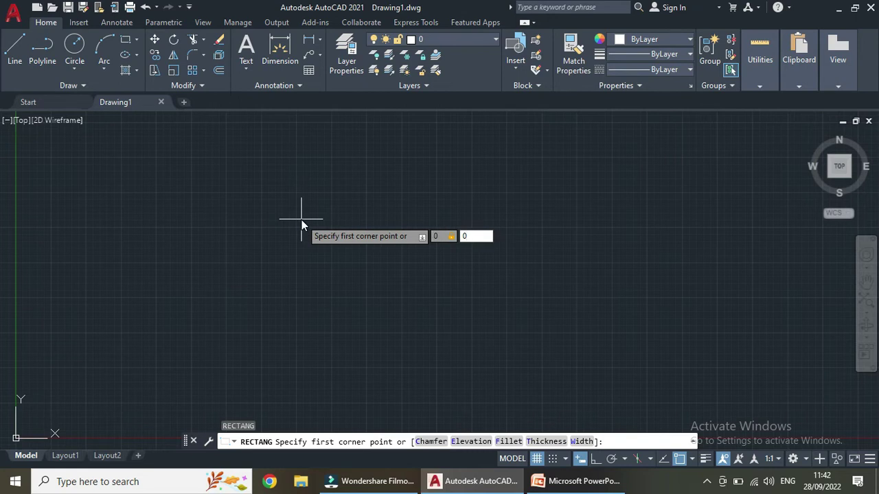
pyautogui.press('Return')
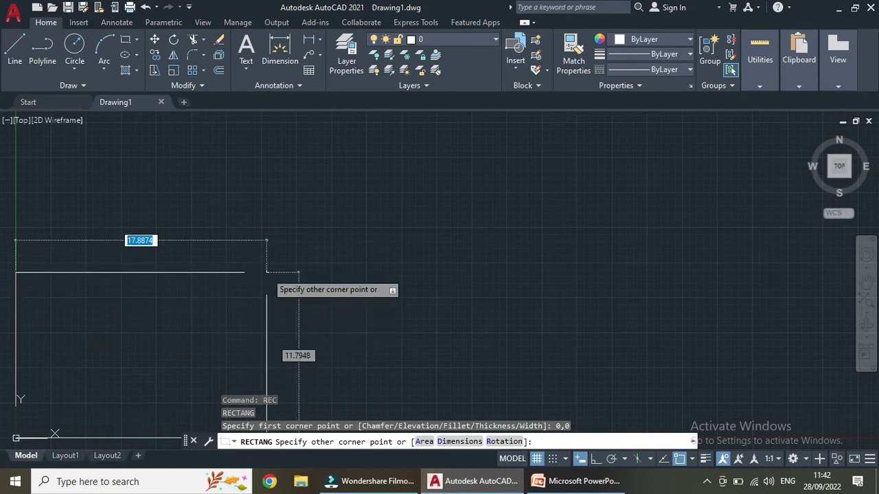
pyautogui.write('5')
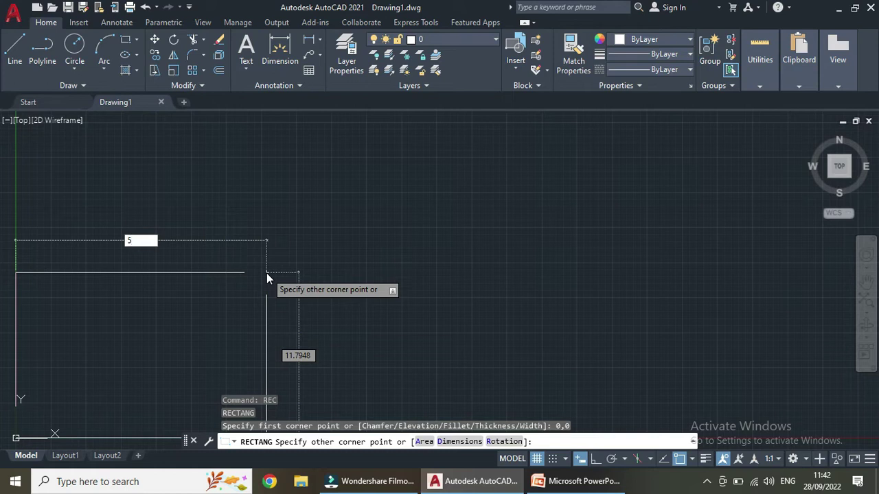
pyautogui.press('Tab')
pyautogui.write('5')
pyautogui.press('Return')
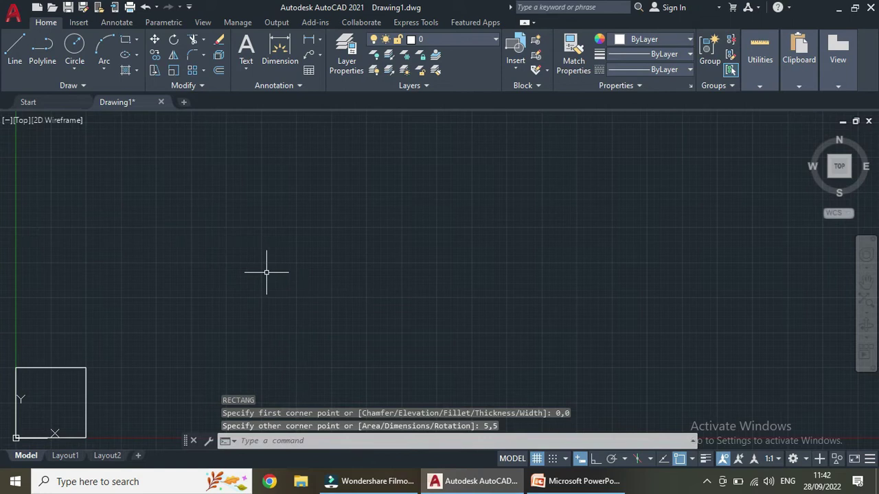
# - Zoom in on the square, then open and dismiss the Rectangle/Polygon dropdown without picking
pyautogui.scroll(2, 68, 385)
pyautogui.moveTo(102, 380)
pyautogui.mouseDown(button='middle')
pyautogui.moveTo(121, 337)
pyautogui.moveTo(304, 213)
pyautogui.mouseUp(button='middle')
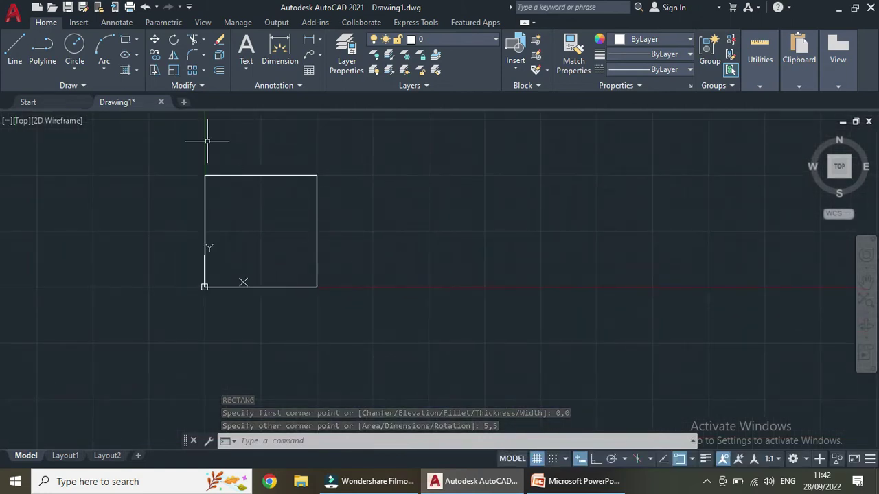
pyautogui.scroll(2, 210, 153)
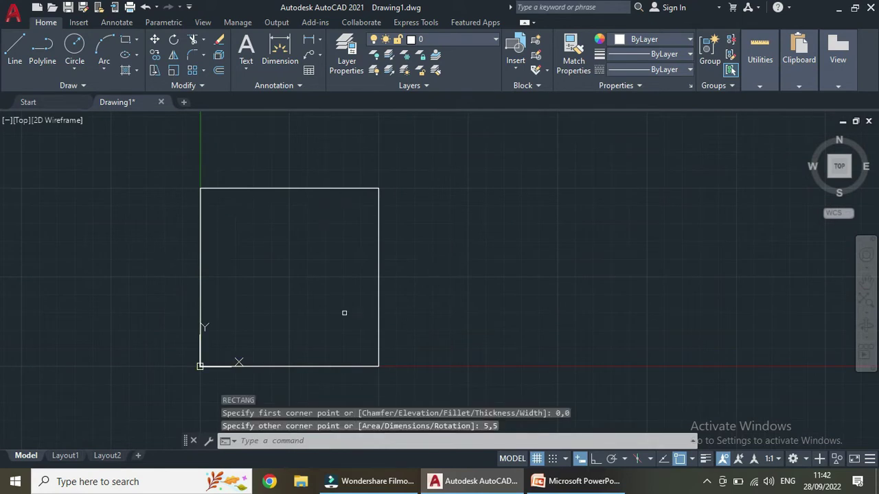
pyautogui.click(137, 40)
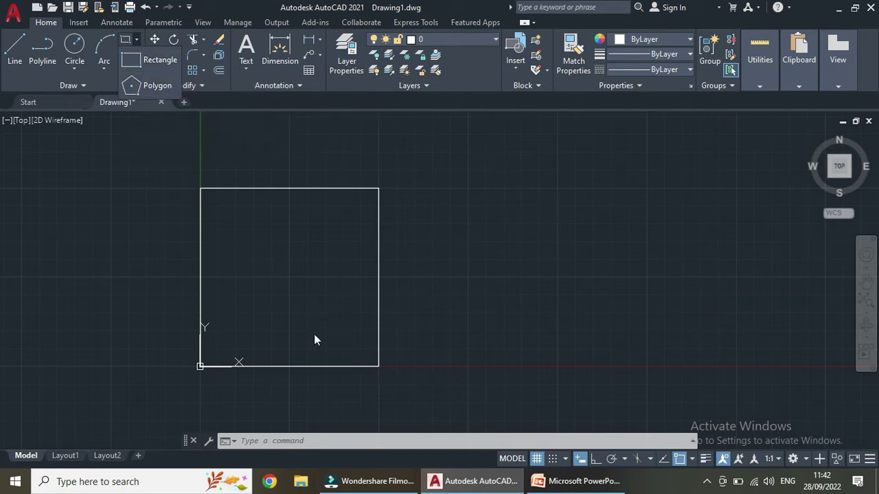
pyautogui.click(481, 195)
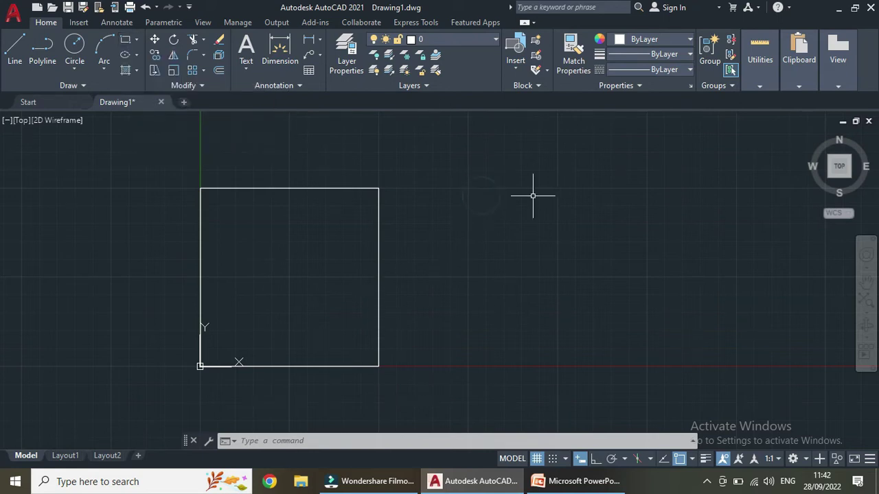
# - Draw a wide, freely sized rectangle from two corner picks right of the square
pyautogui.write('rec')
pyautogui.press('Return')
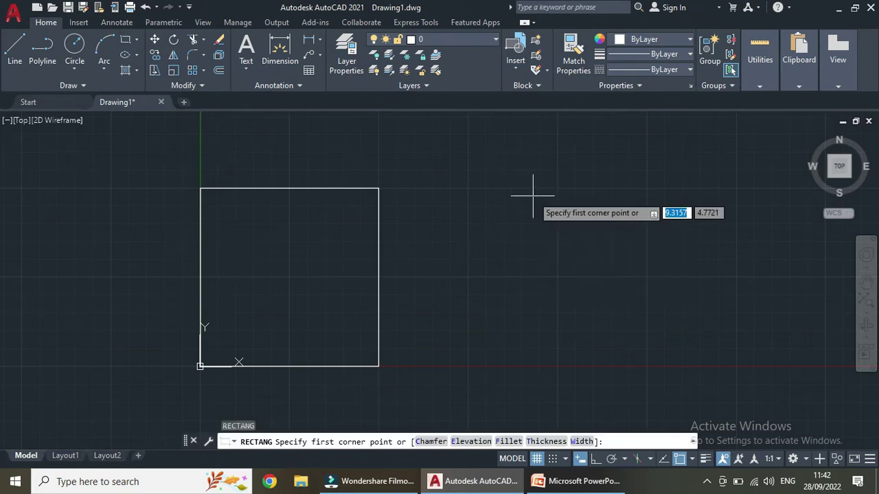
pyautogui.click(533, 196)
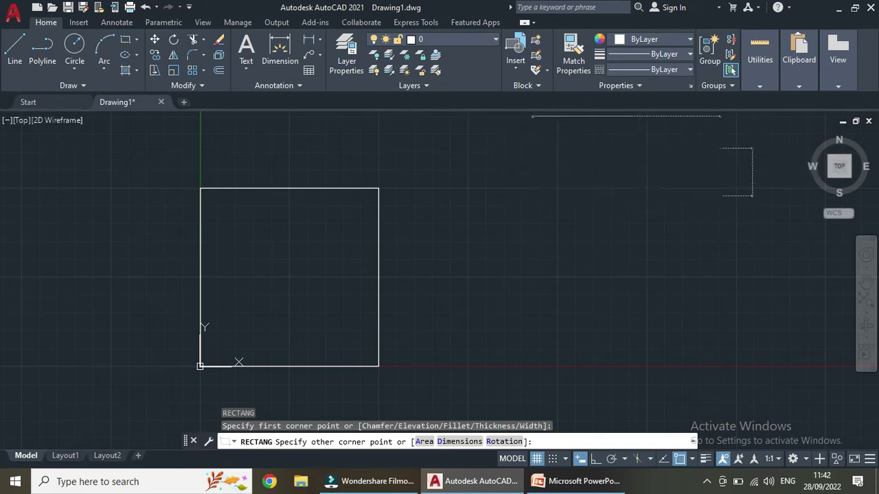
pyautogui.click(720, 149)
pyautogui.scroll(4, 724, 192)
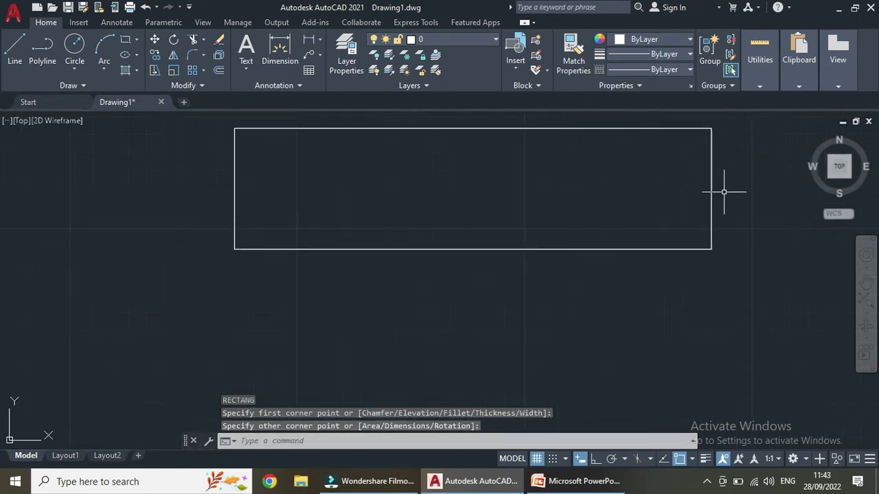
pyautogui.scroll(-6, 723, 192)
pyautogui.moveTo(743, 253)
pyautogui.mouseDown(button='middle')
pyautogui.moveTo(521, 318)
pyautogui.moveTo(385, 306)
pyautogui.mouseUp(button='middle')
pyautogui.scroll(4, 349, 308)
pyautogui.scroll(-4, 537, 294)
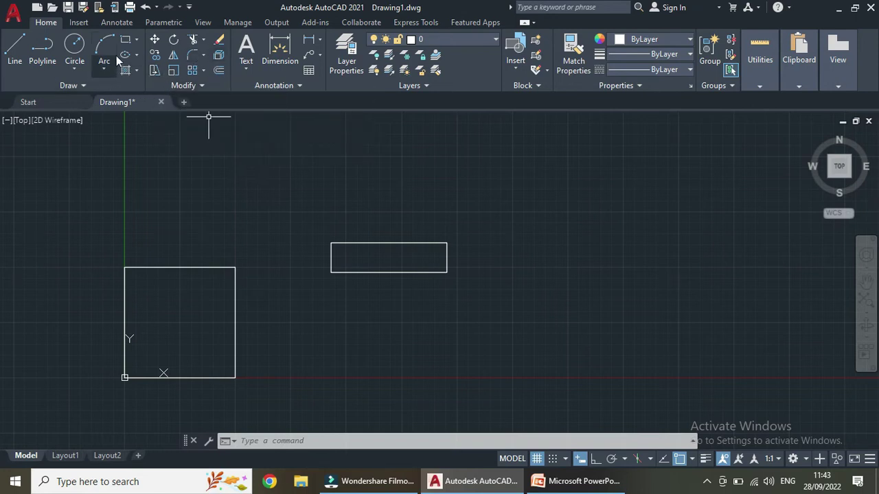
# - Start the POLYGON command from the Rectangle/Polygon dropdown, closing a stray ellipse menu on the way
pyautogui.click(137, 40)
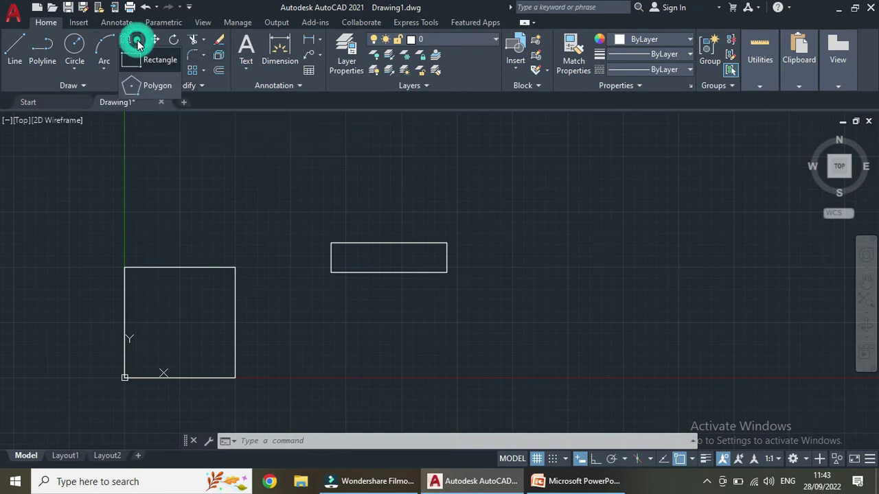
pyautogui.click(153, 89)
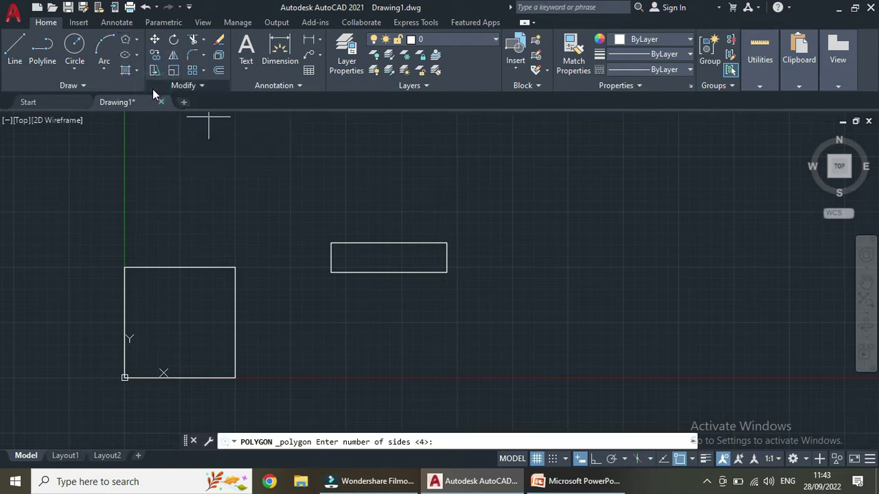
pyautogui.click(135, 53)
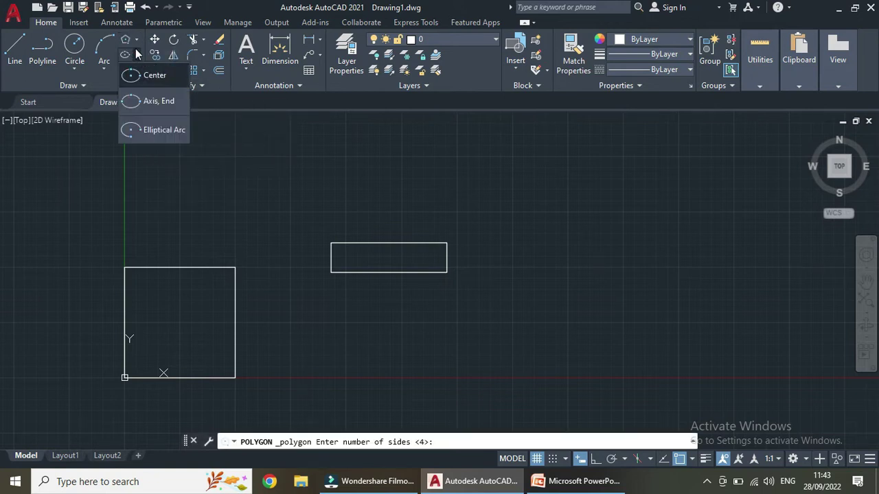
pyautogui.click(137, 52)
pyautogui.click(137, 39)
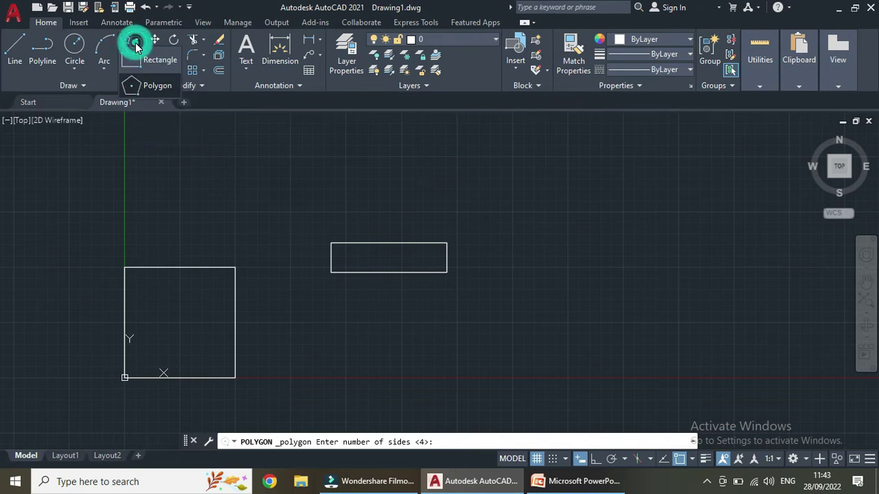
pyautogui.click(158, 86)
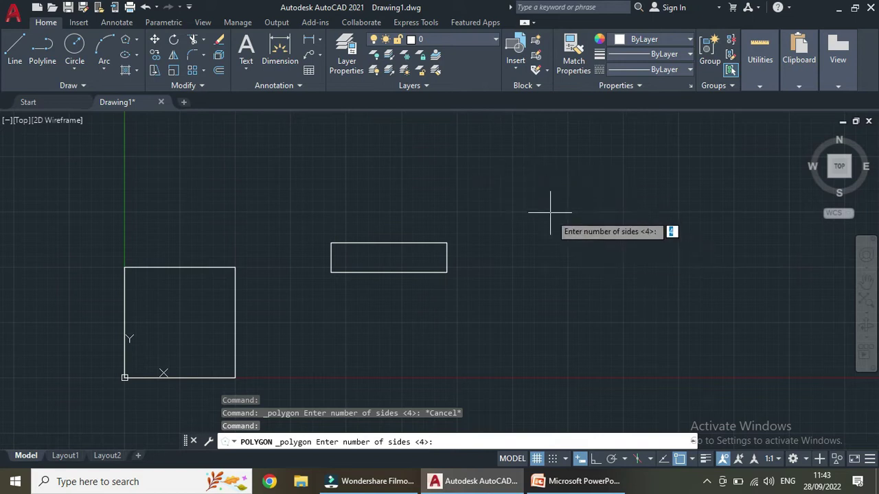
pyautogui.scroll(2, 559, 209)
pyautogui.moveTo(685, 245); pyautogui.dragTo(569, 280, button='middle')
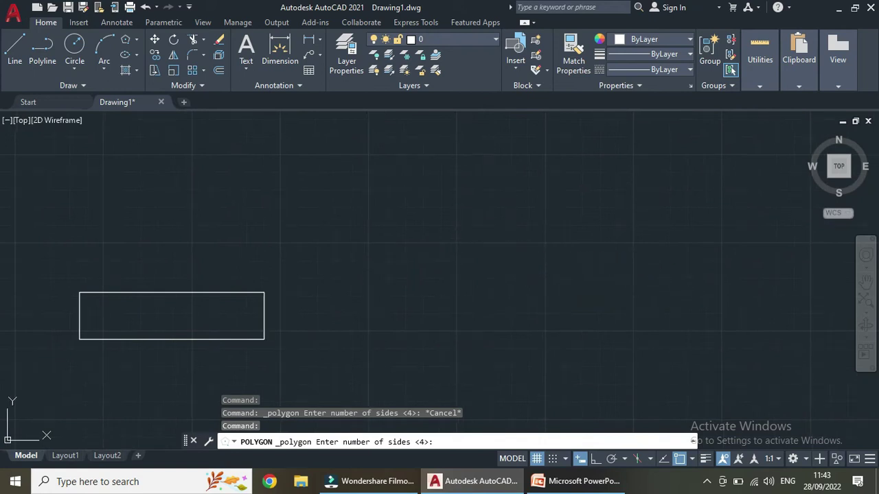
pyautogui.moveTo(460, 240); pyautogui.dragTo(445, 234, button='middle')
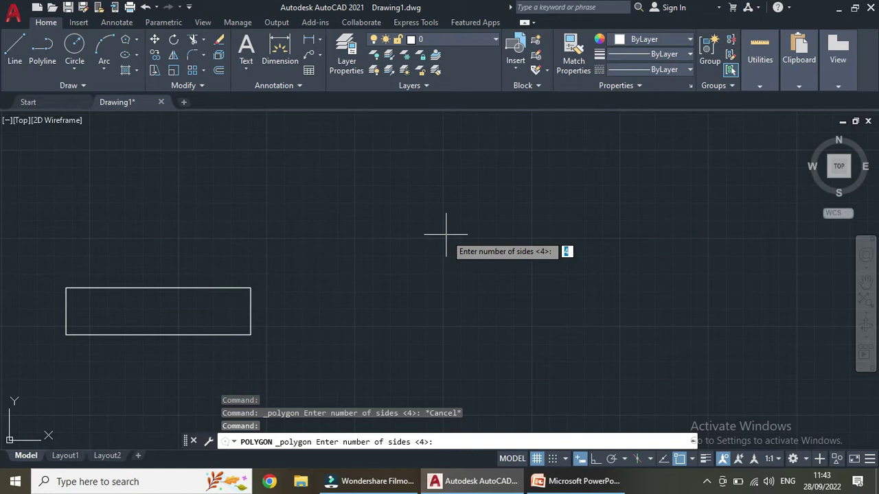
# - Set the polygon to 5 sides with its centre at 0,0
pyautogui.write('5')
pyautogui.press('Return')
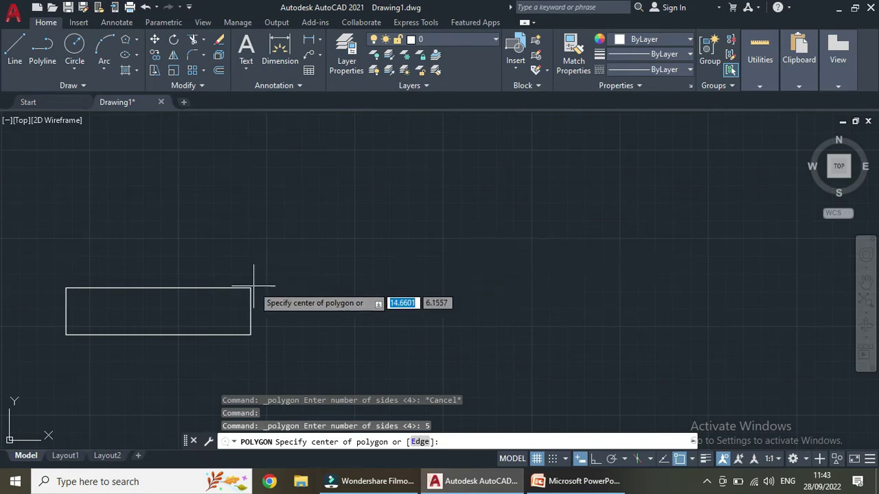
pyautogui.scroll(-2, 252, 288)
pyautogui.moveTo(286, 294); pyautogui.dragTo(876, 199, button='middle')
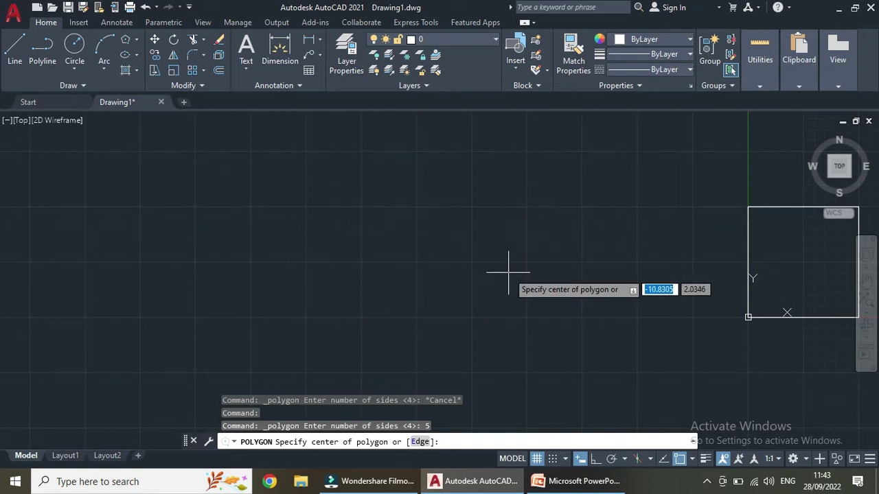
pyautogui.write('0,0')
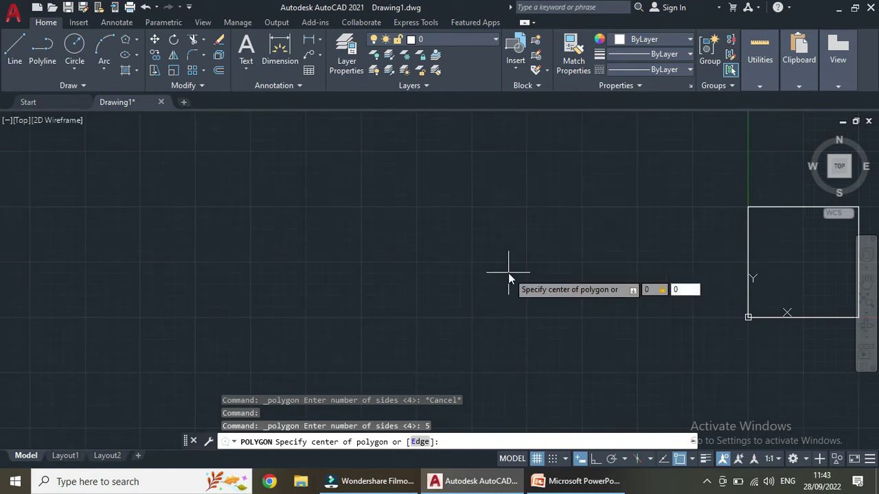
pyautogui.press('Return')
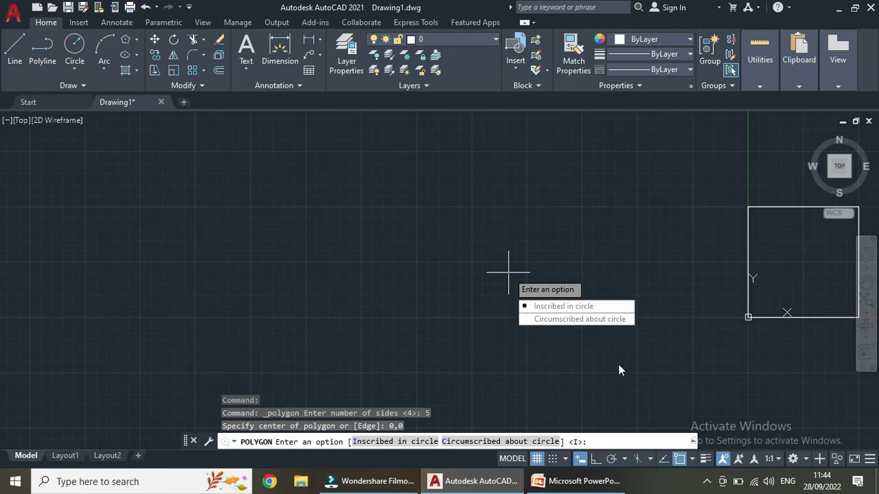
# - Choose Inscribed in circle with radius 5 to complete the pentagon
pyautogui.click(569, 306)
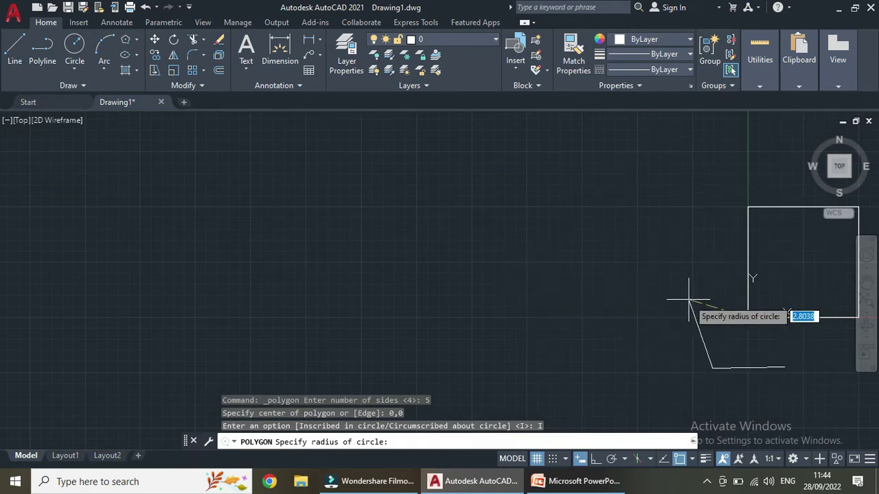
pyautogui.scroll(4, 713, 308)
pyautogui.moveTo(794, 329); pyautogui.dragTo(503, 331, button='middle')
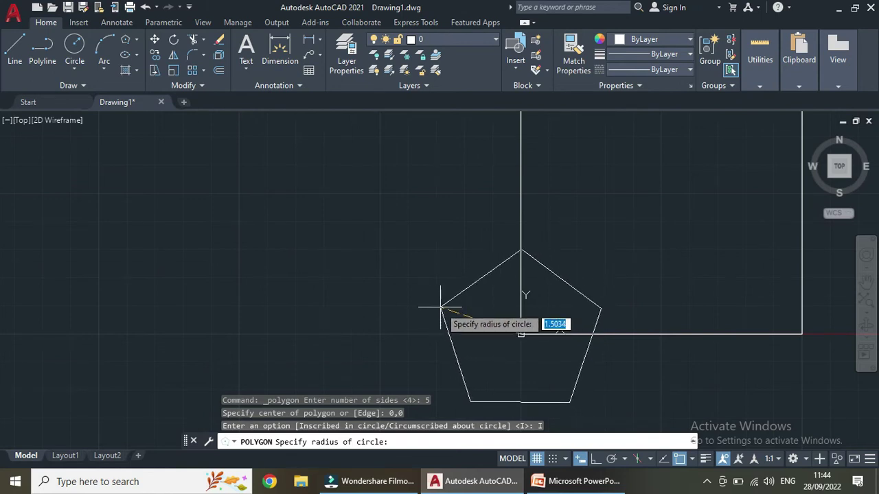
pyautogui.write('5')
pyautogui.press('Return')
pyautogui.scroll(-4, 505, 331)
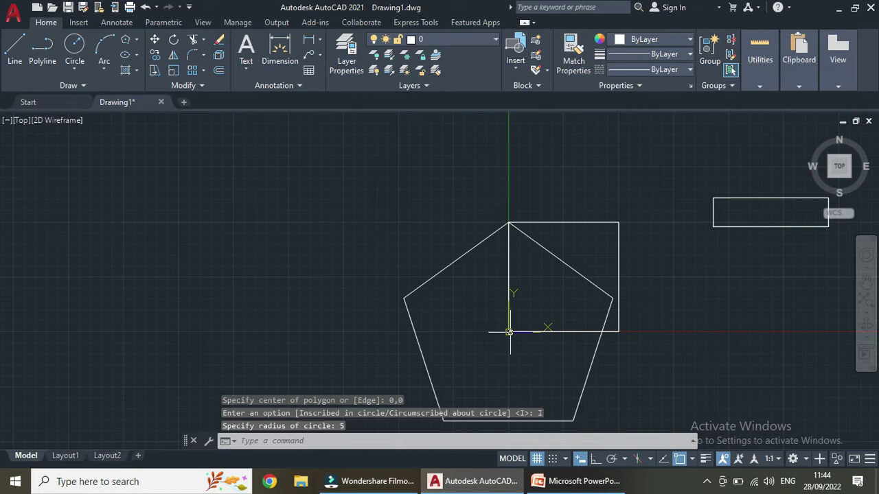
pyautogui.scroll(-2, 508, 331)
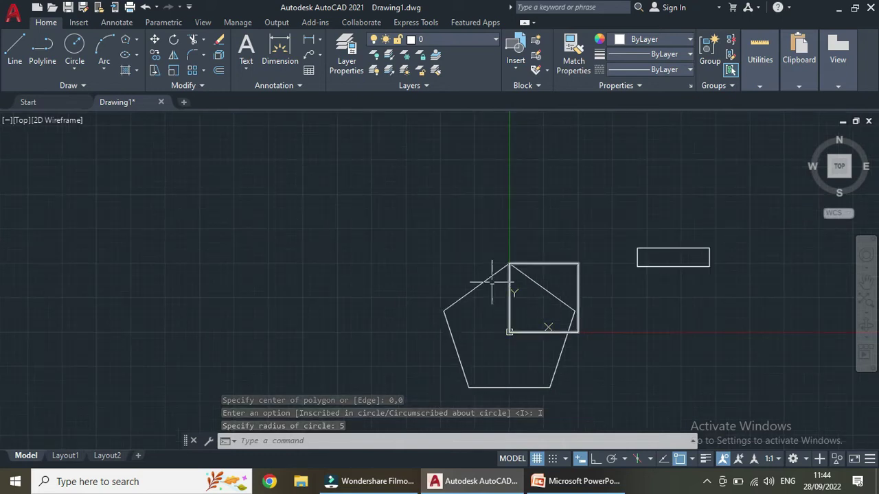
pyautogui.moveTo(591, 387); pyautogui.dragTo(474, 257, button='middle')
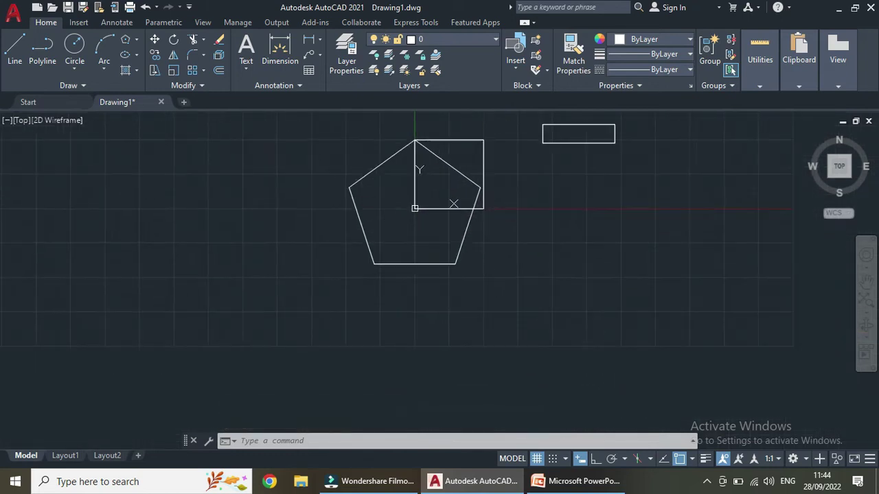
# - Draw a Center, Radius circle of radius 5 at the origin through the pentagon's corners
pyautogui.scroll(4, 395, 146)
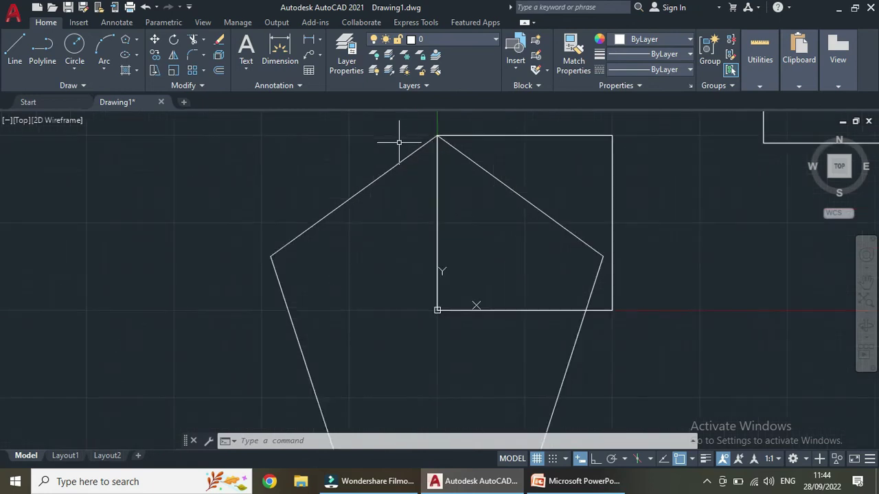
pyautogui.scroll(-2, 448, 206)
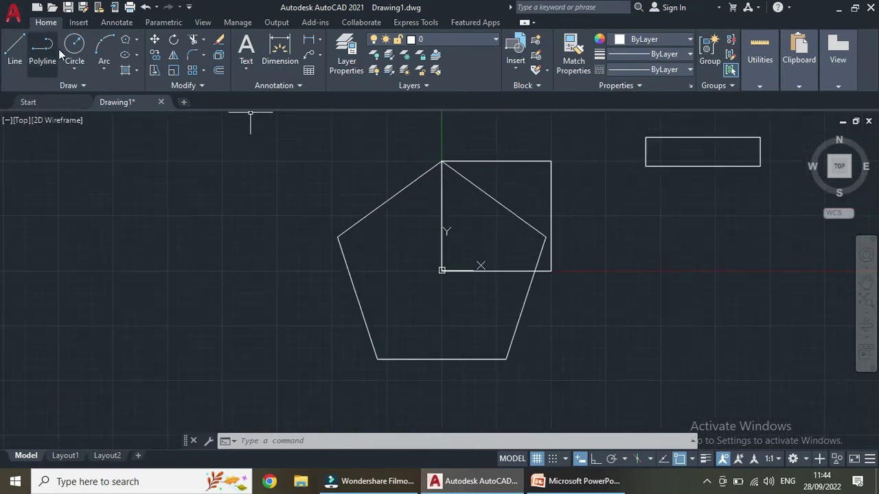
pyautogui.click(73, 69)
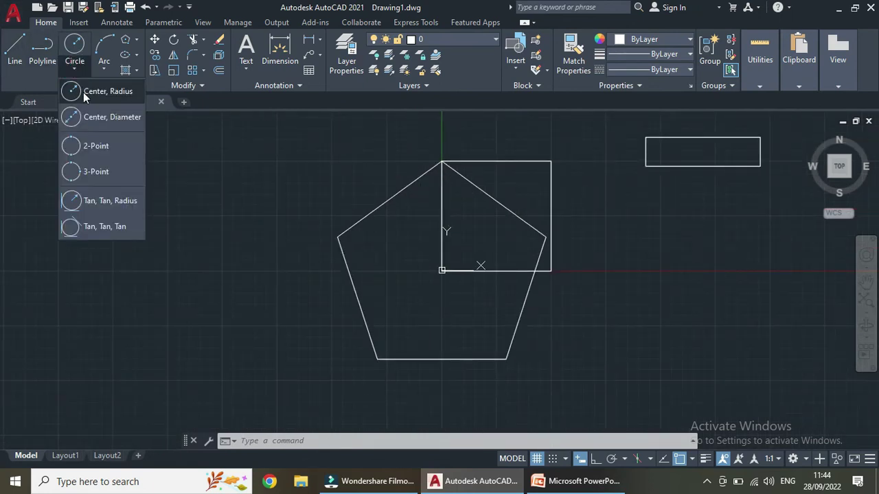
pyautogui.click(83, 92)
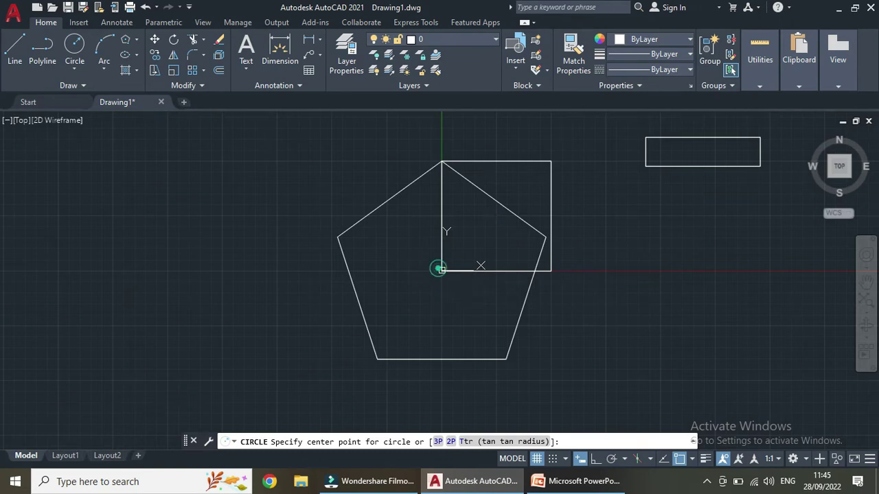
pyautogui.click(441, 270)
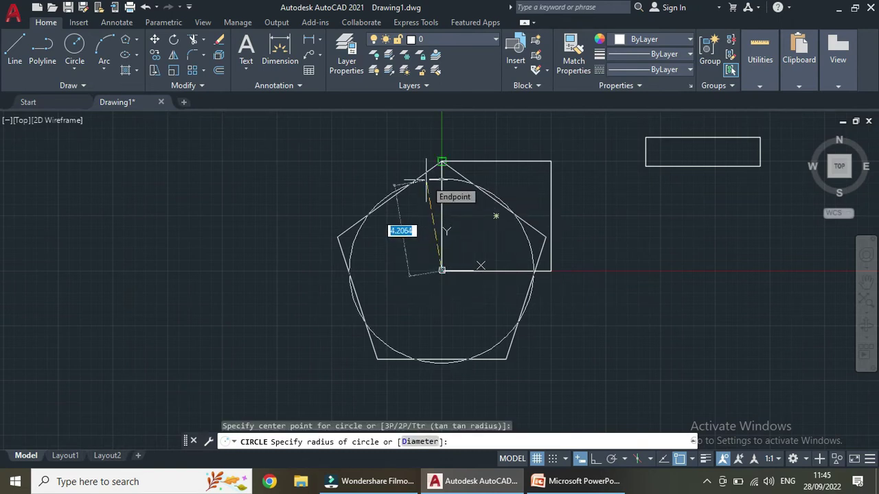
pyautogui.write('5')
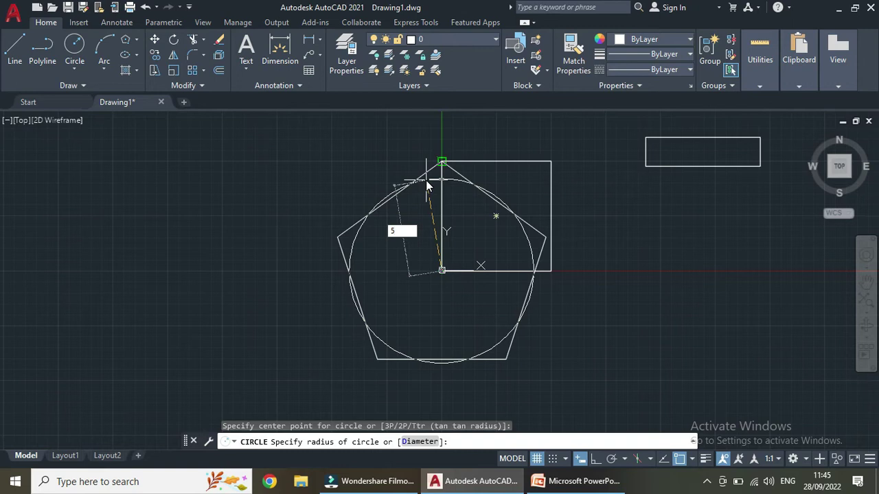
pyautogui.press('Return')
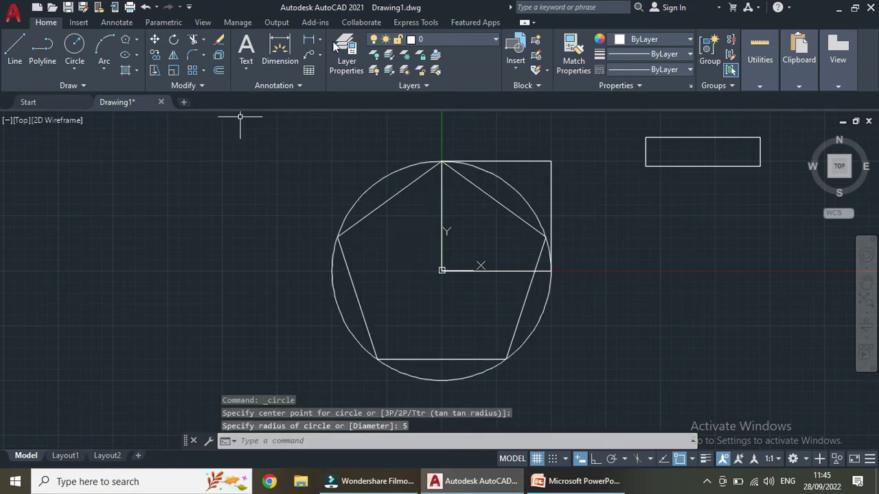
# - Start a 5-sided polygon with its centre placed left of the existing shapes
pyautogui.scroll(-3, 172, 274)
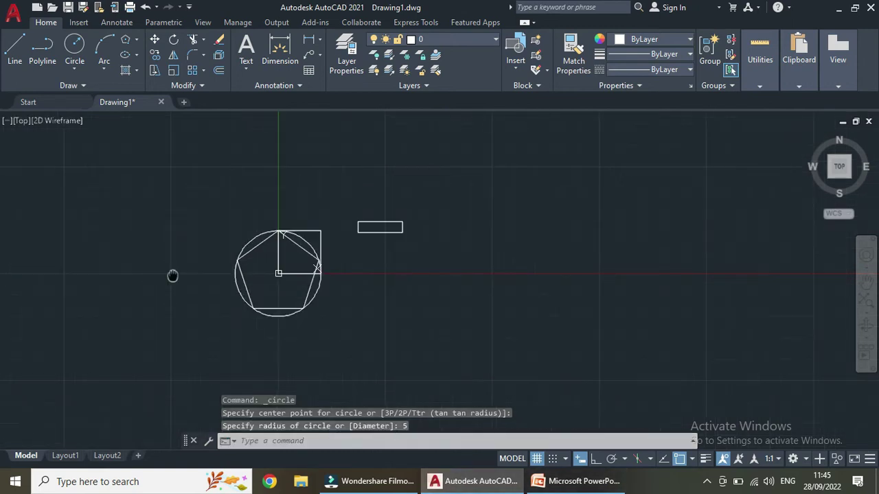
pyautogui.moveTo(172, 275); pyautogui.dragTo(511, 317, button='middle')
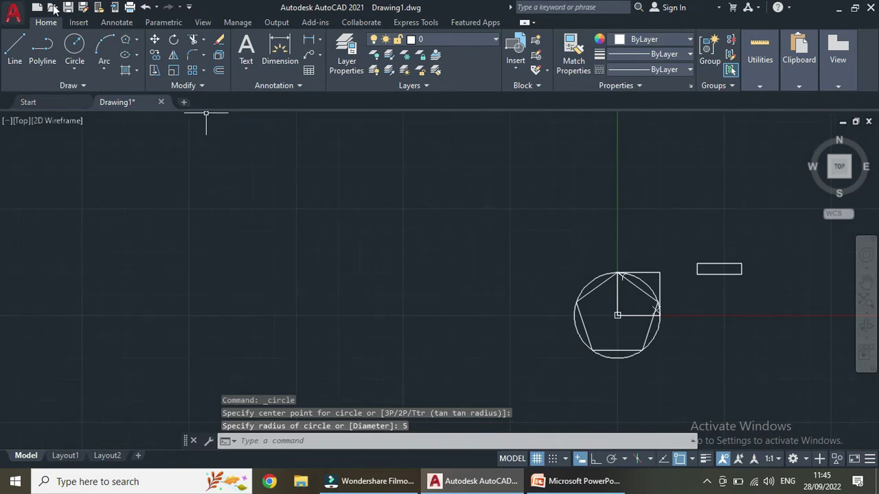
pyautogui.click(136, 39)
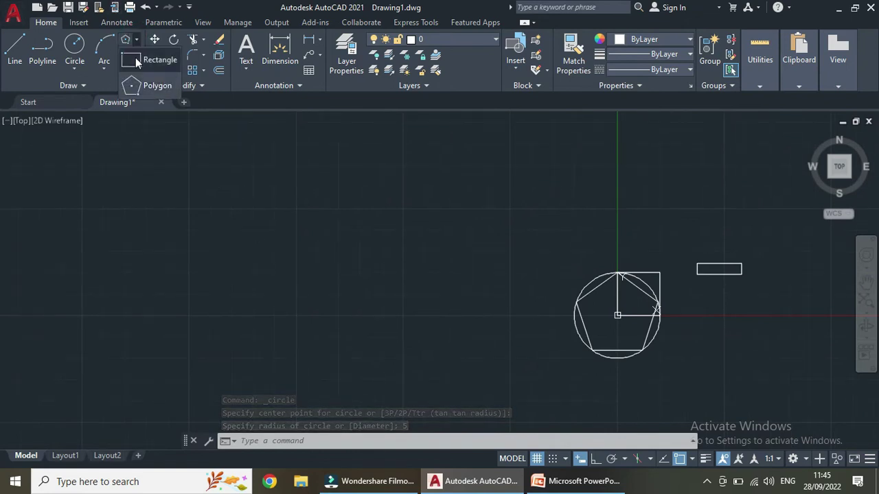
pyautogui.click(136, 59)
pyautogui.click(136, 41)
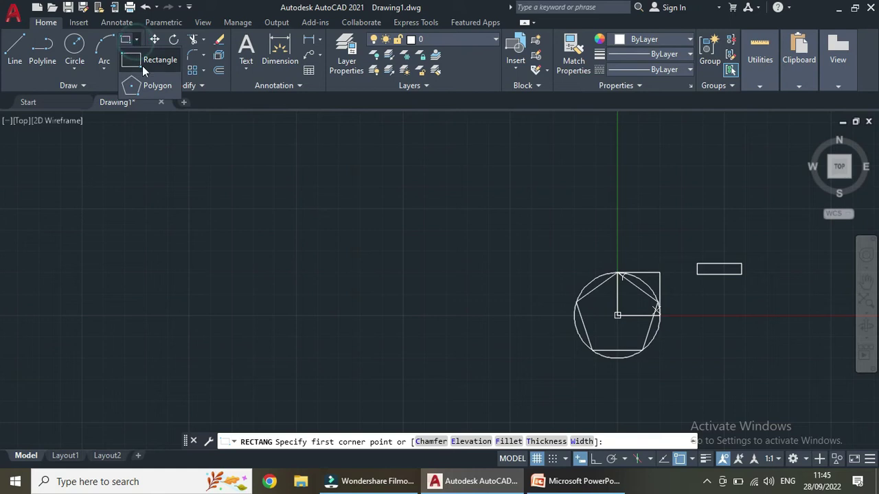
pyautogui.click(148, 86)
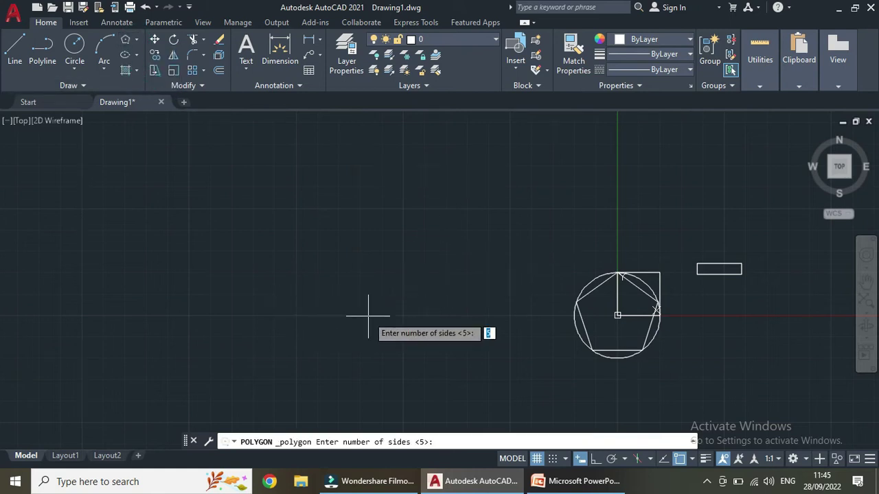
pyautogui.press('Return')
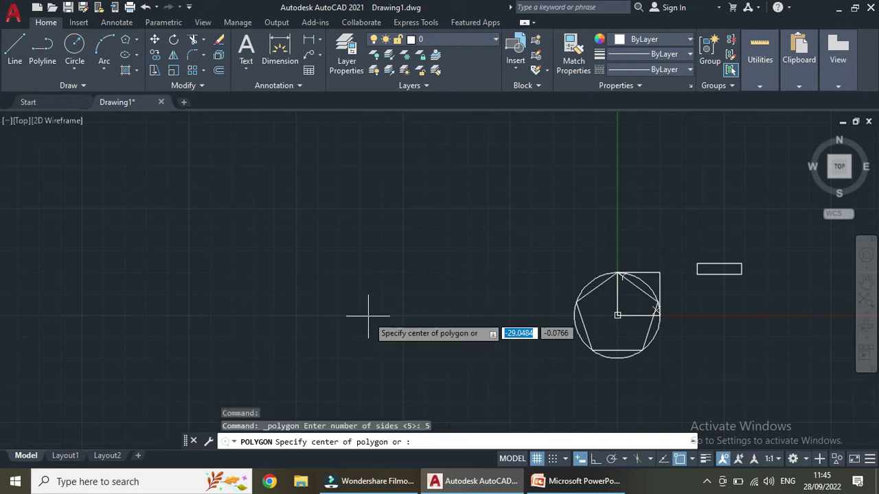
pyautogui.click(368, 317)
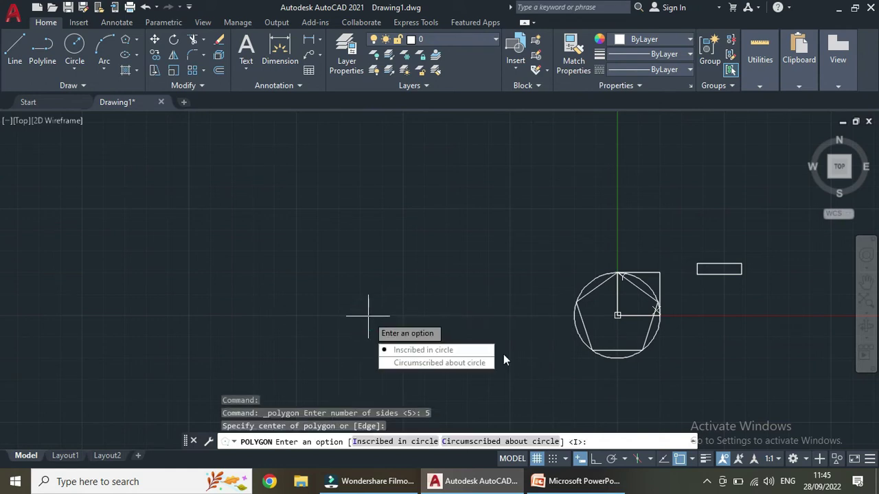
# - Make the pentagon circumscribed about a radius-5 circle, correcting a mistyped 4
pyautogui.click(414, 363)
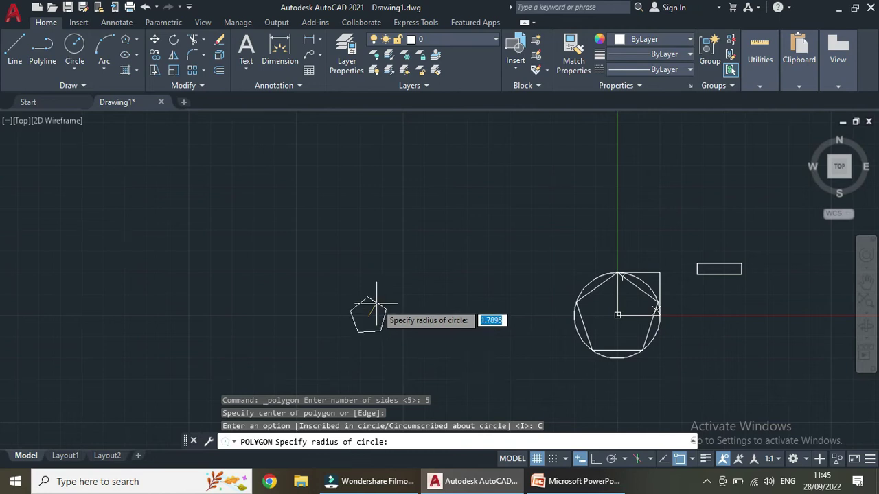
pyautogui.write('4')
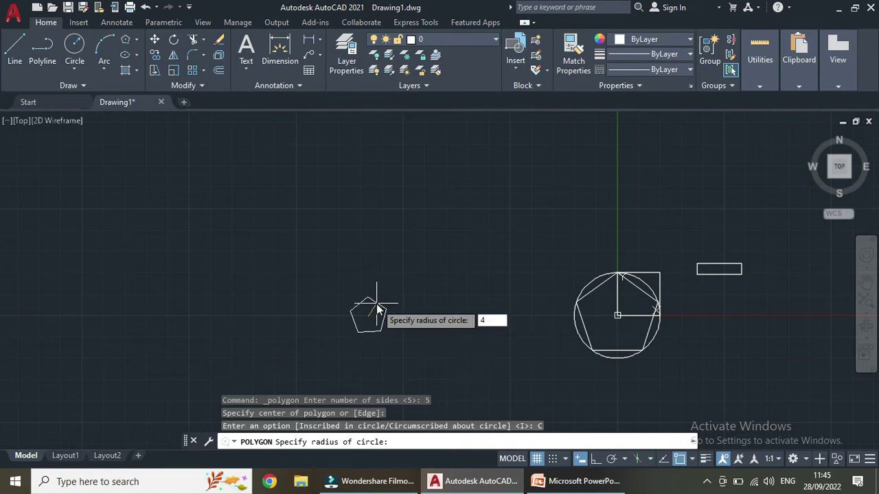
pyautogui.press('BackSpace')
pyautogui.write('5')
pyautogui.press('Return')
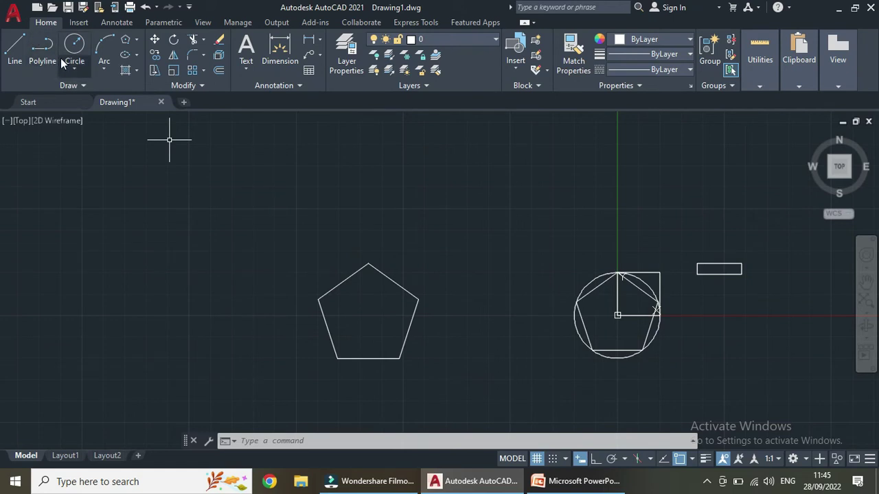
# - Draw a radius-5 Center, Radius circle at the left pentagon's centre, touching all five sides
pyautogui.click(74, 69)
pyautogui.click(109, 89)
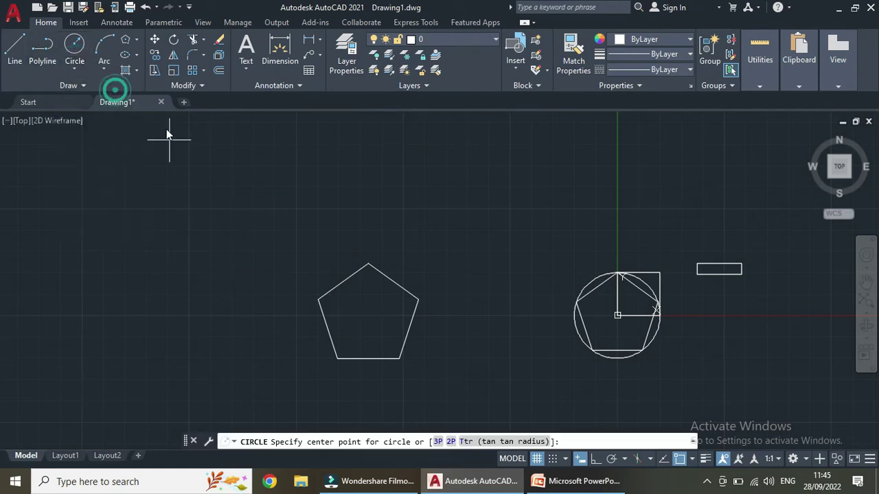
pyautogui.click(368, 315)
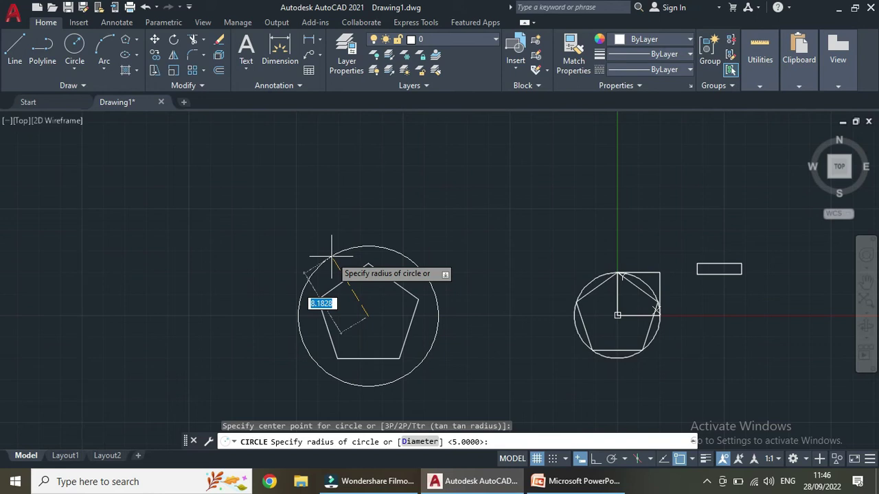
pyautogui.write('5')
pyautogui.press('Return')
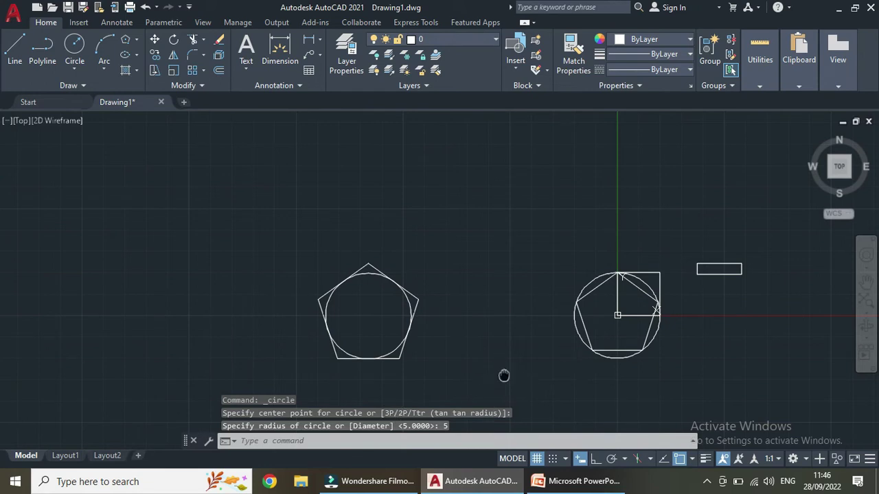
pyautogui.moveTo(503, 375); pyautogui.dragTo(397, 341, button='middle')
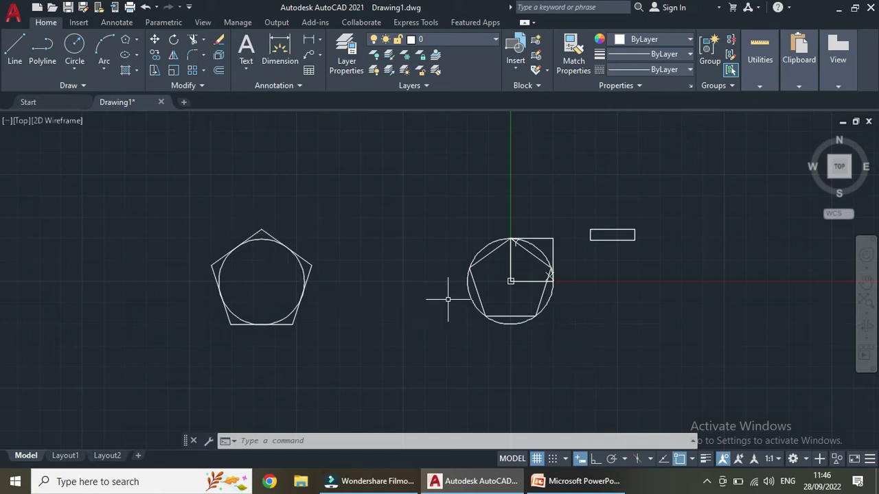
# - Start a Center ellipse with its centre above-left of the pentagons
pyautogui.scroll(2, 514, 279)
pyautogui.scroll(-4, 510, 281)
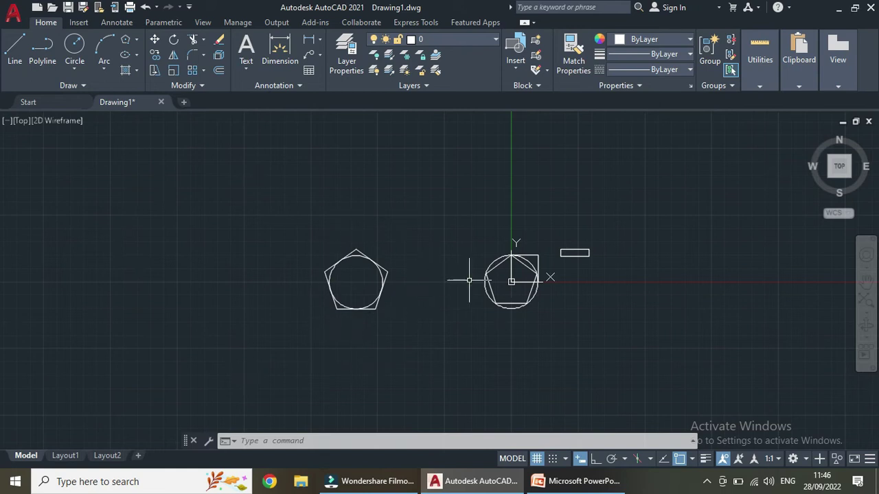
pyautogui.click(136, 55)
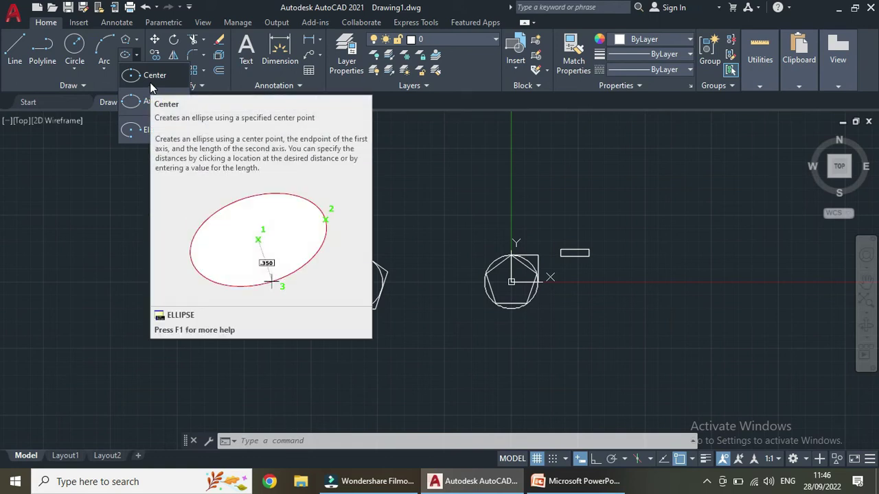
pyautogui.click(152, 85)
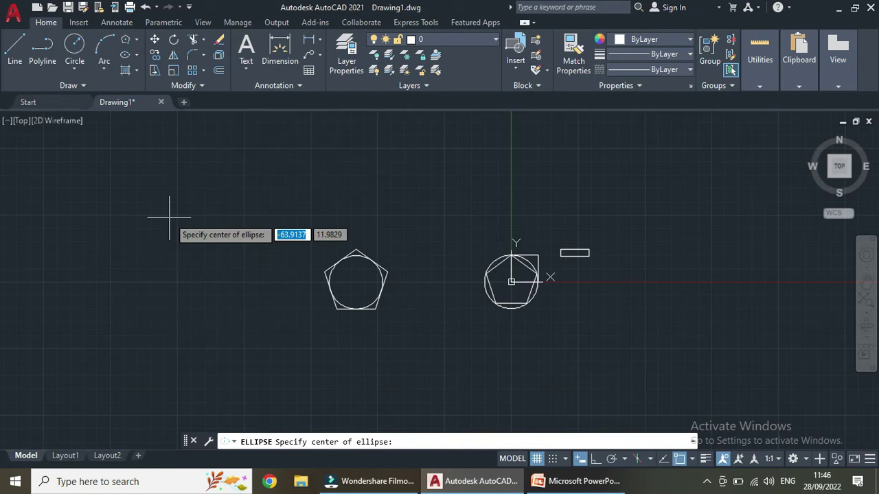
pyautogui.click(169, 219)
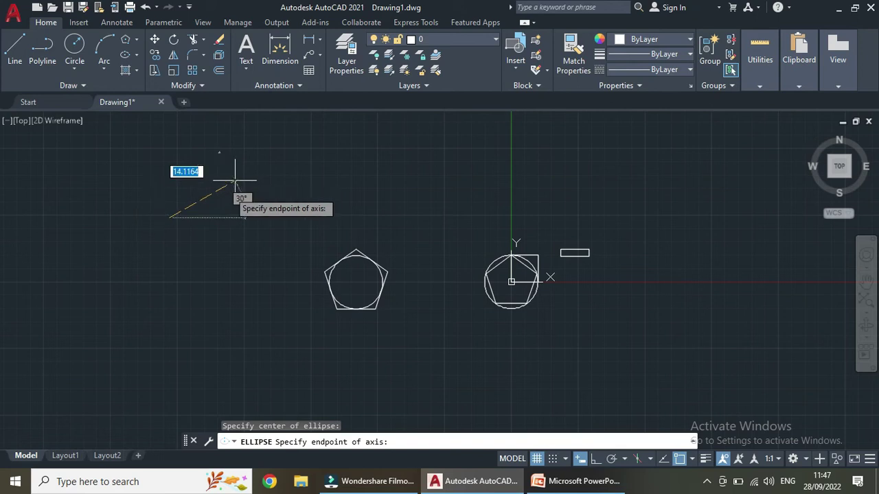
# - Give the ellipse an axis endpoint of 6 and an other-axis distance of 3
pyautogui.write('6')
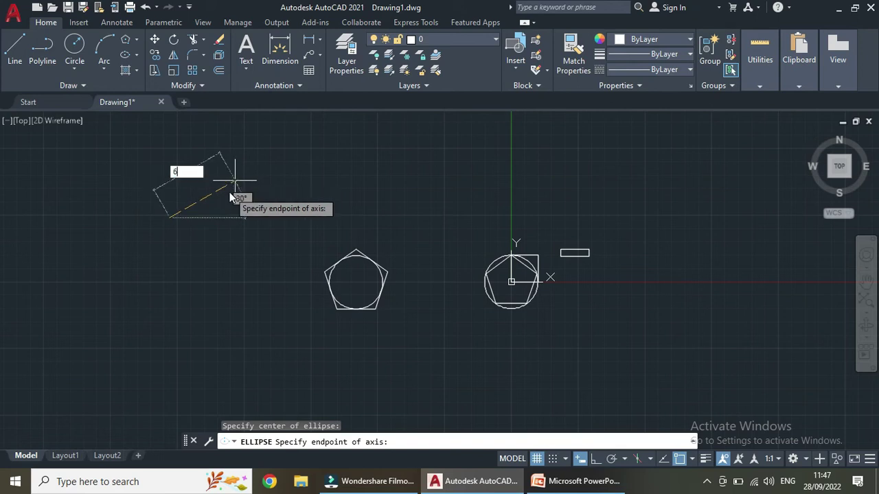
pyautogui.press('Return')
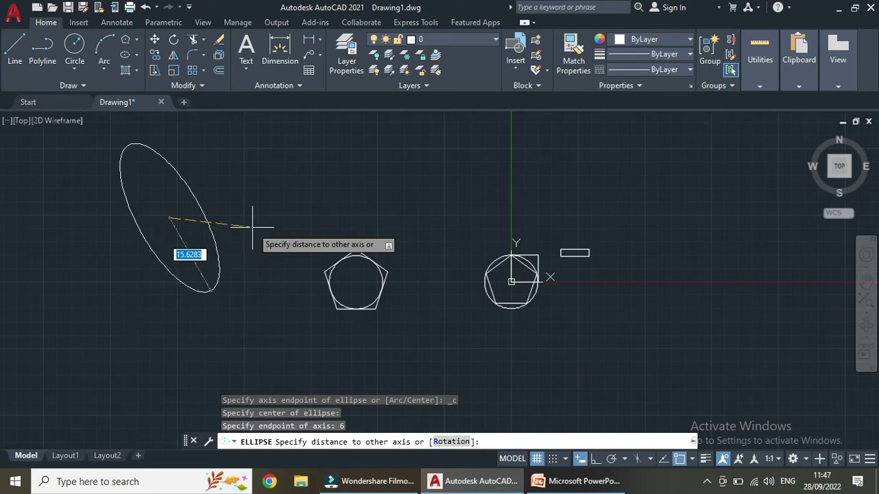
pyautogui.write('3')
pyautogui.press('Return')
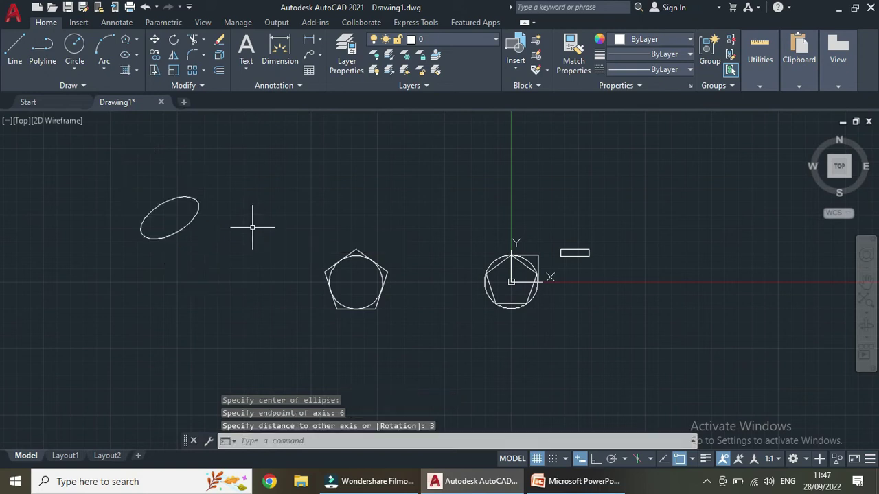
pyautogui.scroll(4, 171, 206)
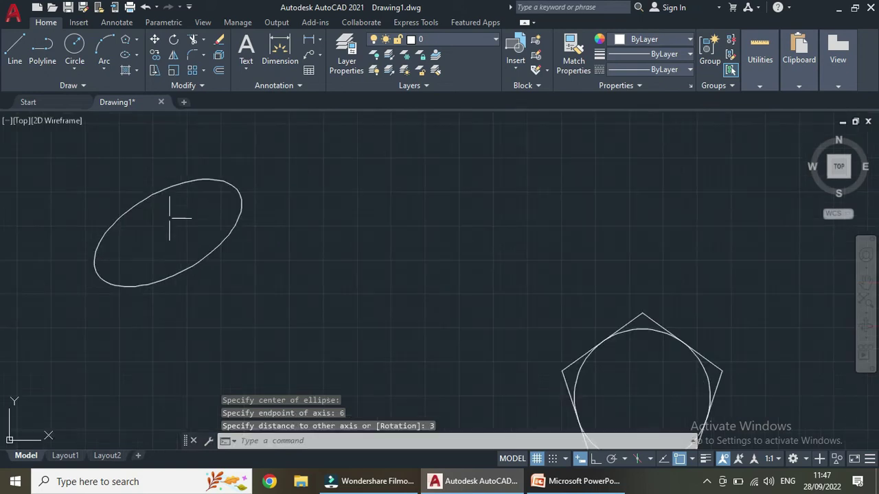
pyautogui.scroll(2, 133, 270)
pyautogui.scroll(-4, 177, 251)
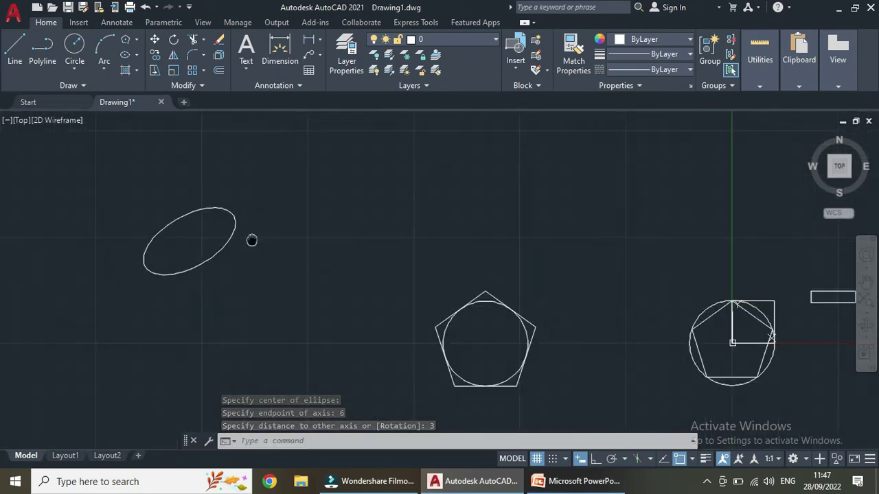
pyautogui.moveTo(251, 239); pyautogui.dragTo(261, 279, button='middle')
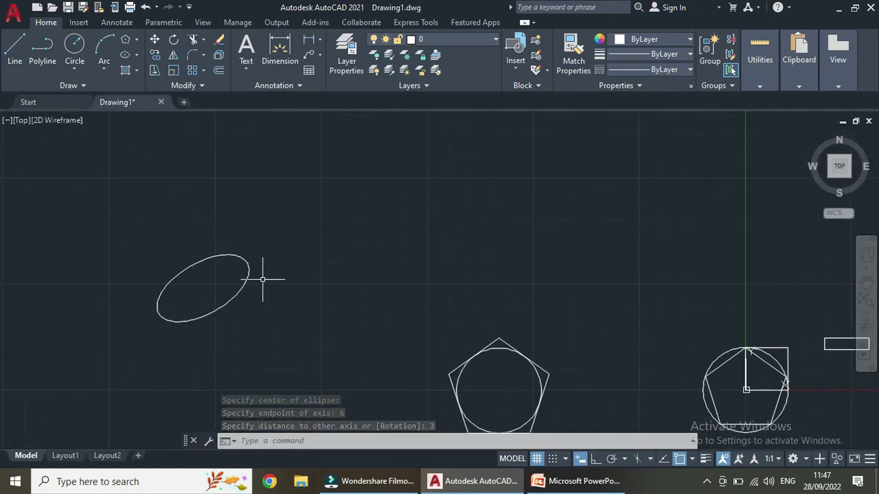
# - Draw a larger tilted ellipse between two axis endpoints, with 12 as the other-axis distance
pyautogui.click(137, 53)
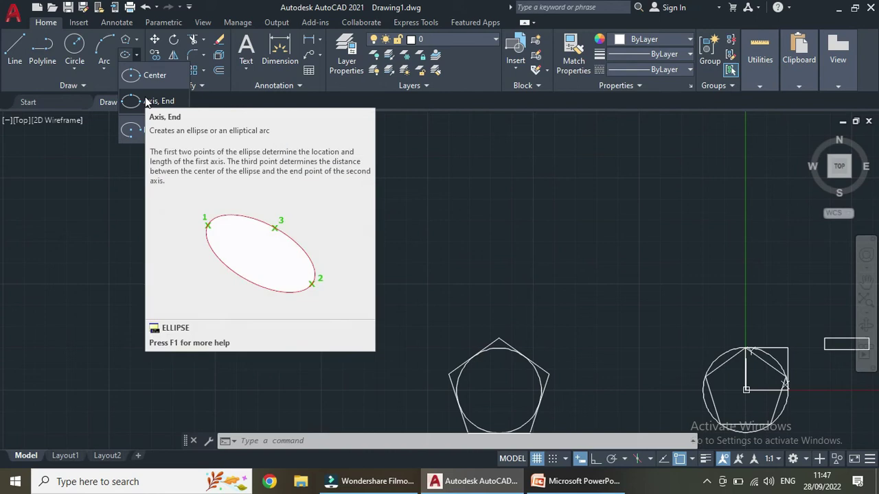
pyautogui.click(147, 102)
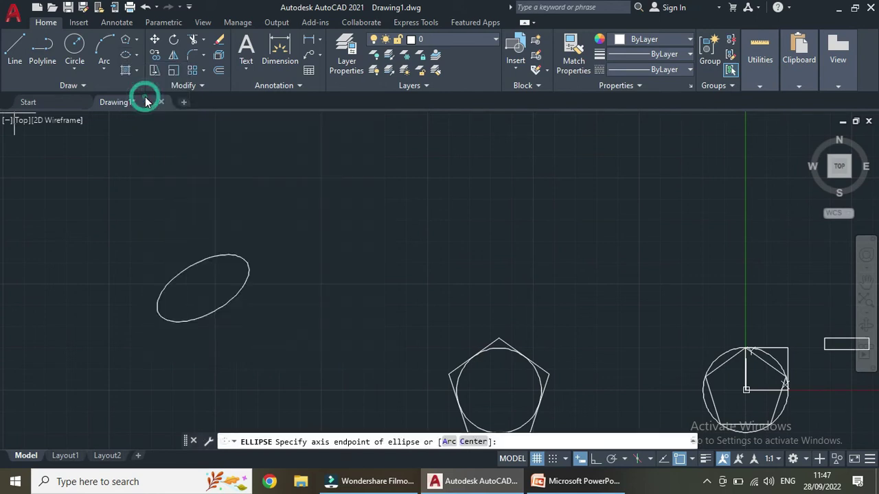
pyautogui.click(320, 200)
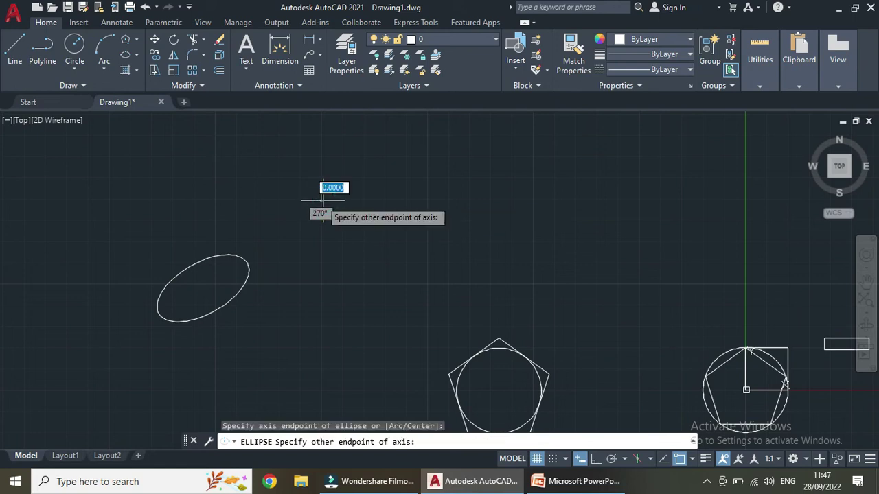
pyautogui.click(388, 252)
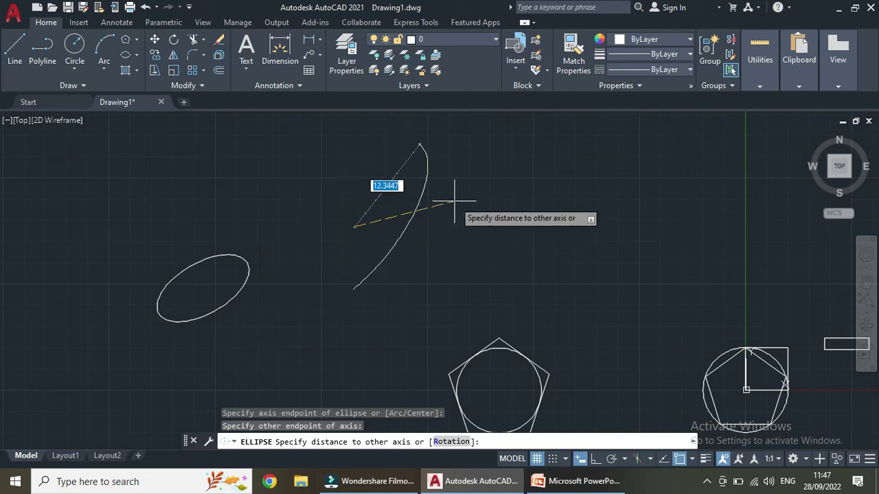
pyautogui.write('12')
pyautogui.press('Return')
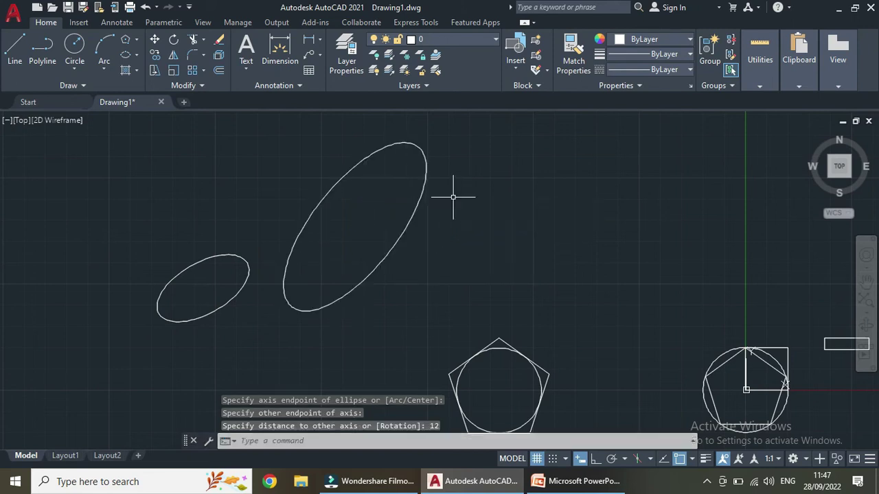
pyautogui.scroll(-4, 420, 180)
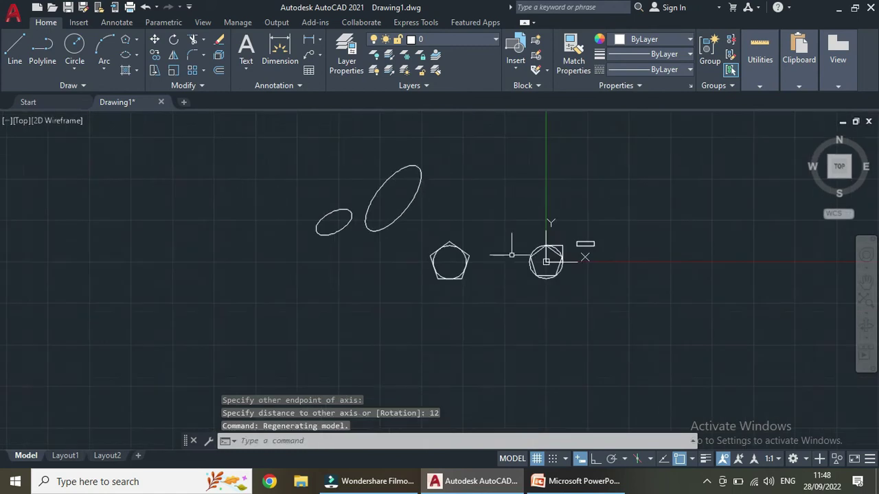
pyautogui.moveTo(535, 238); pyautogui.dragTo(460, 297, button='middle')
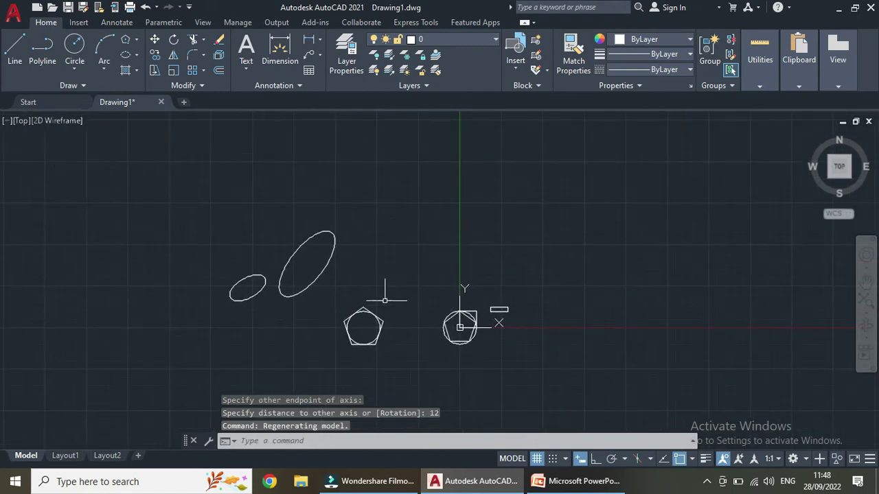
# - Begin an elliptical arc on a vertical axis above the shapes, with other-axis distance 4
pyautogui.click(136, 54)
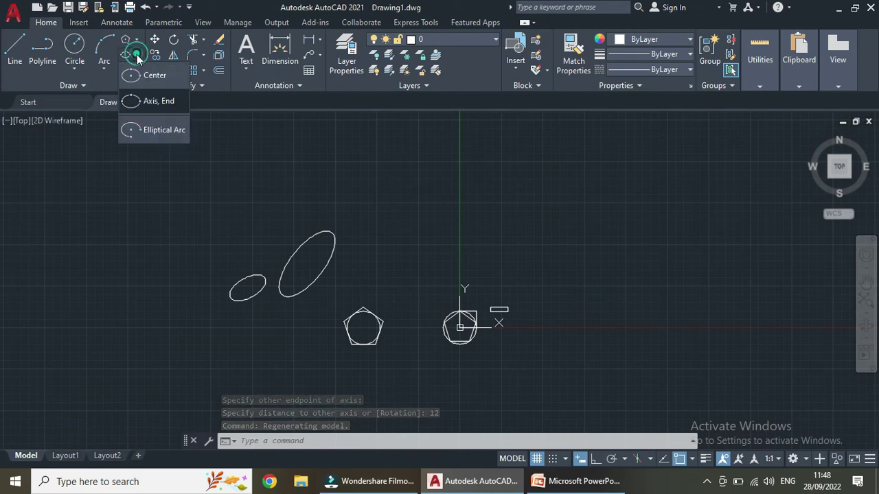
pyautogui.click(157, 130)
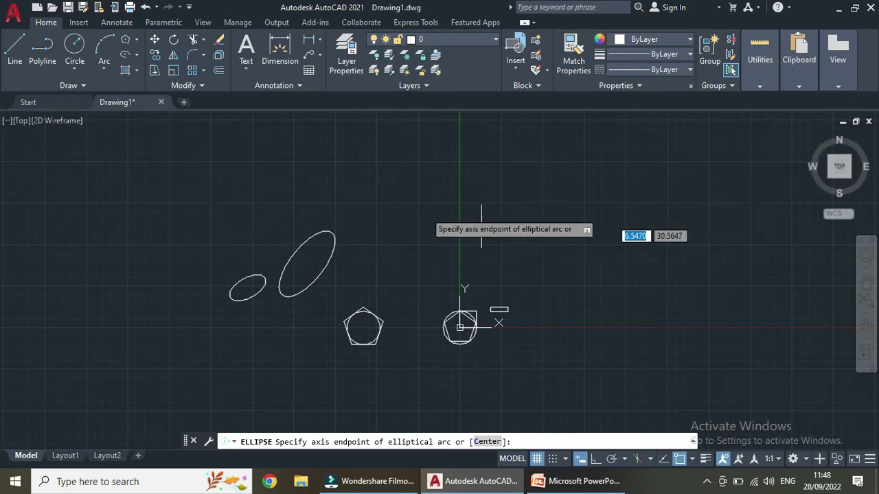
pyautogui.click(411, 203)
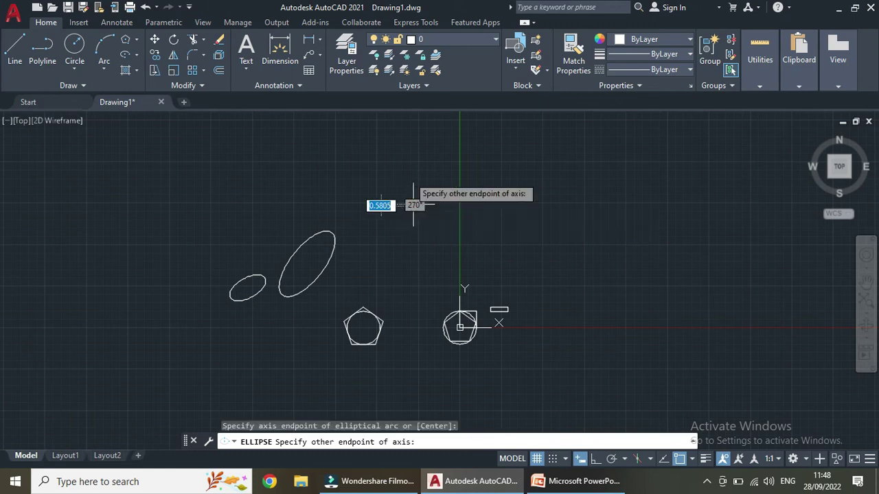
pyautogui.click(415, 146)
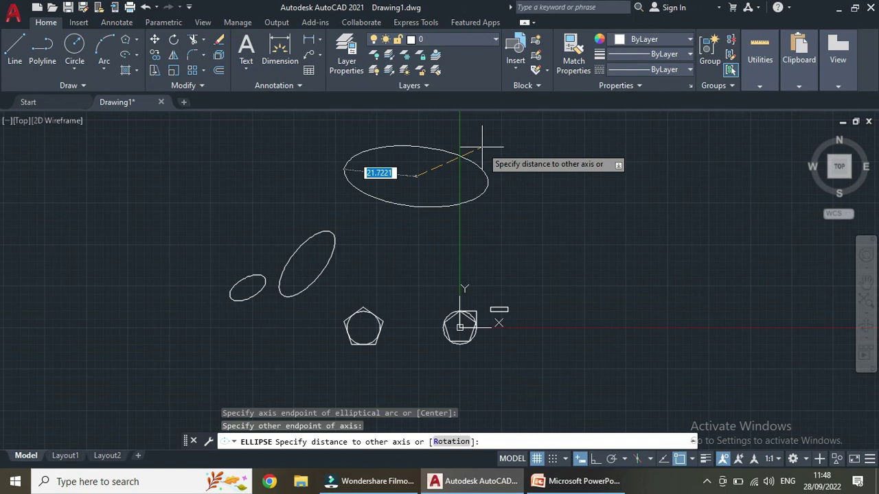
pyautogui.write('4')
pyautogui.press('Return')
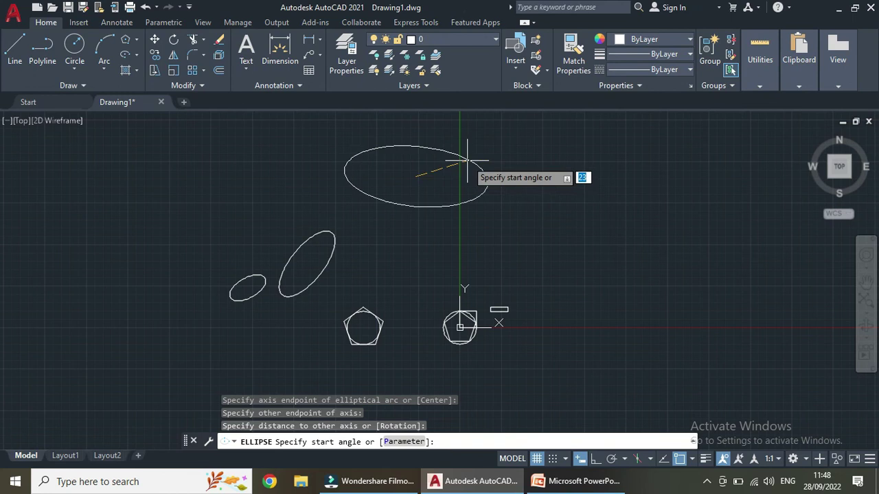
# - Finish the arc with a 30° start angle and a 60° end angle
pyautogui.write('30')
pyautogui.press('Return')
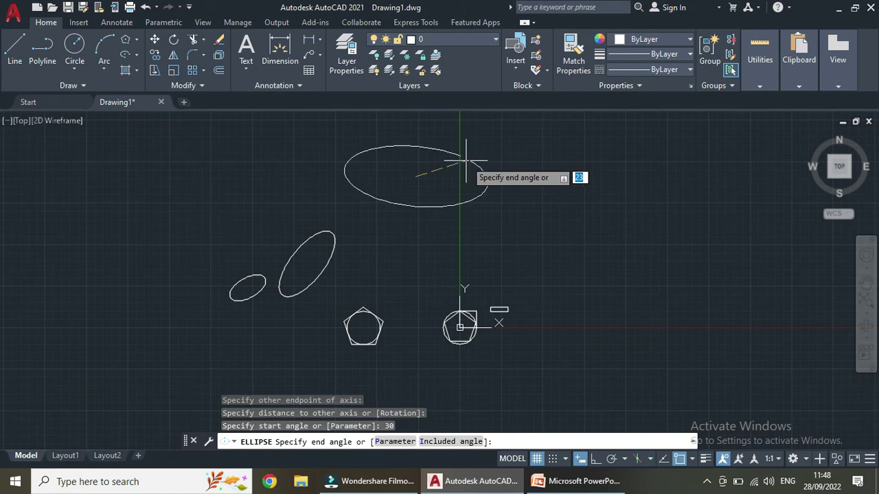
pyautogui.write('60')
pyautogui.press('Return')
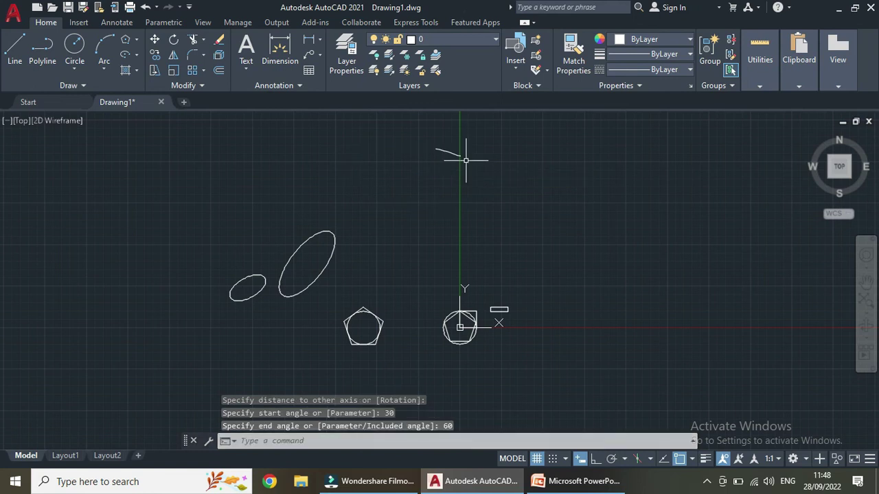
pyautogui.scroll(5, 457, 161)
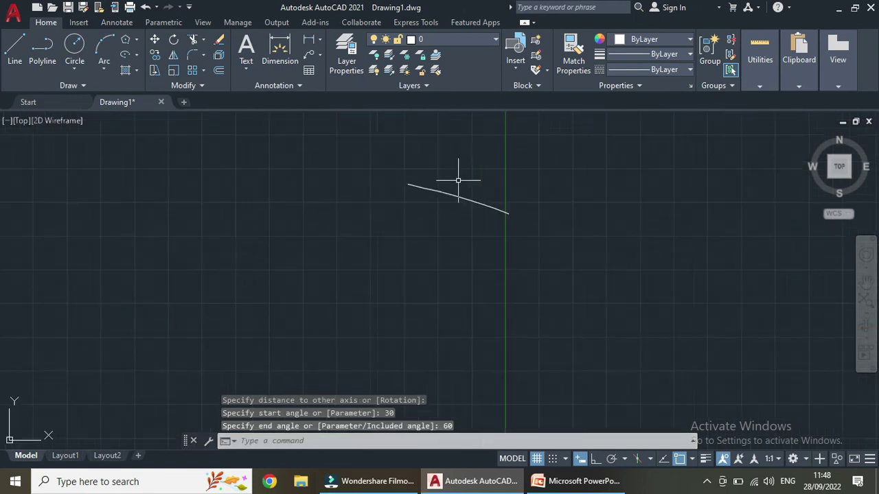
pyautogui.scroll(2, 455, 193)
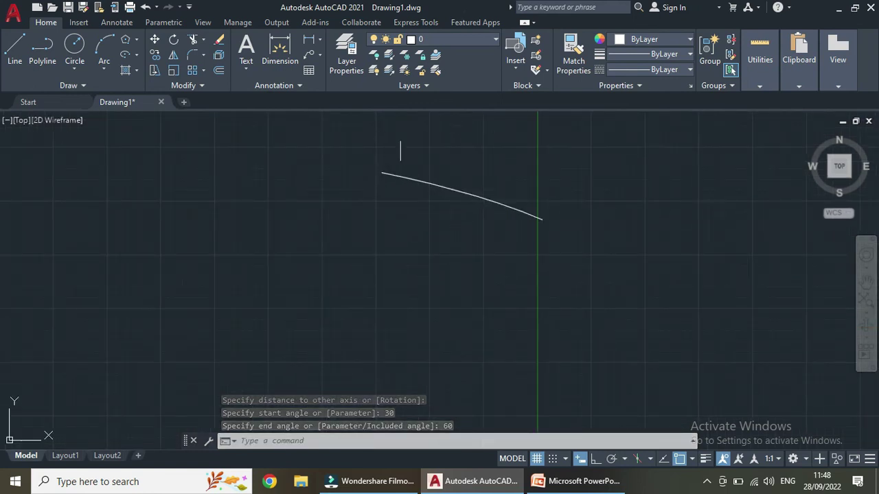
pyautogui.scroll(-2, 473, 254)
pyautogui.scroll(-4, 472, 258)
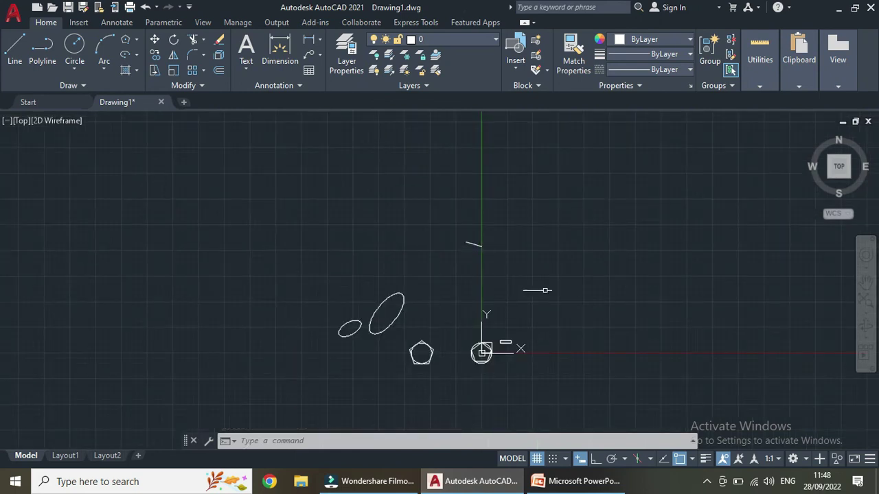
pyautogui.moveTo(553, 290); pyautogui.dragTo(432, 292, button='middle')
pyautogui.scroll(10, 349, 245)
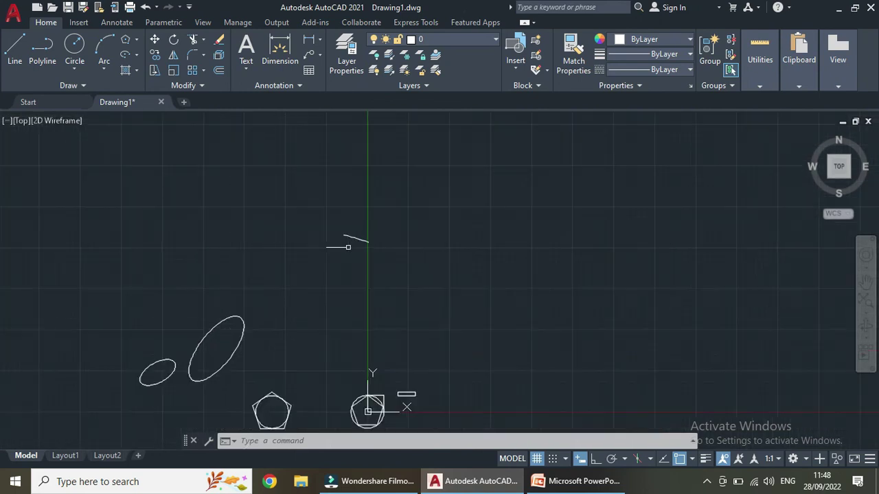
pyautogui.scroll(-8, 447, 235)
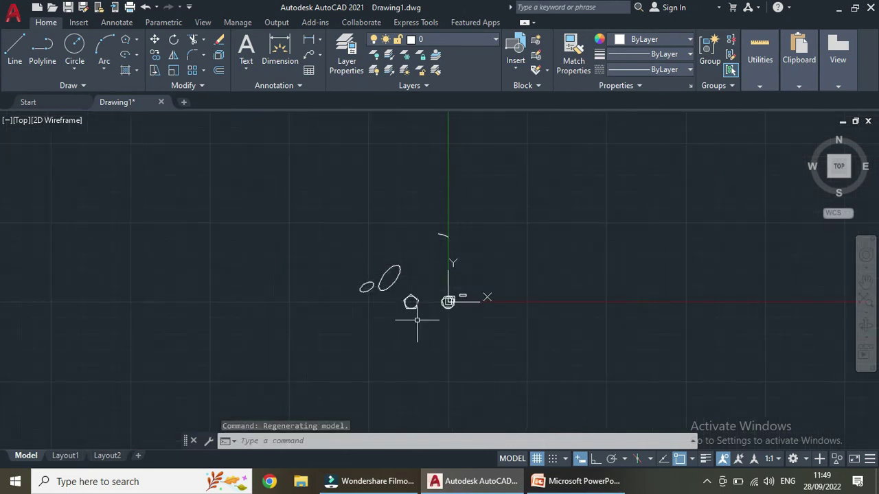
pyautogui.scroll(2, 402, 302)
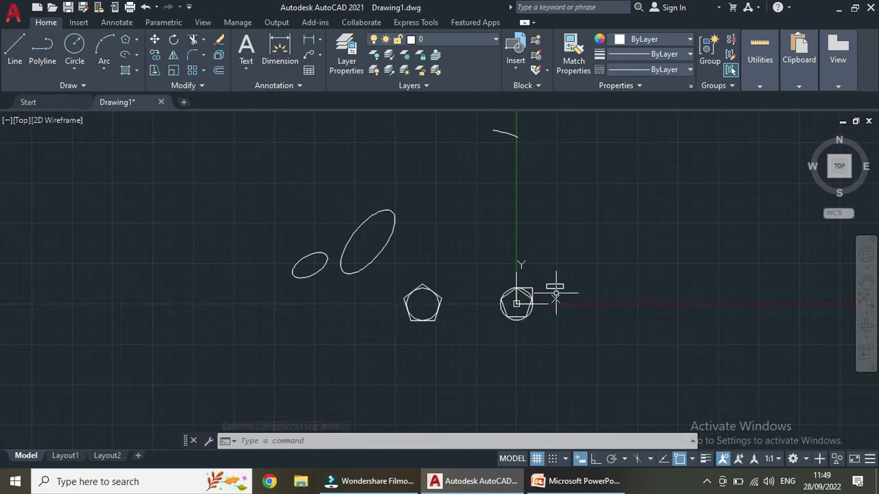
pyautogui.scroll(6, 557, 291)
pyautogui.scroll(-7, 376, 308)
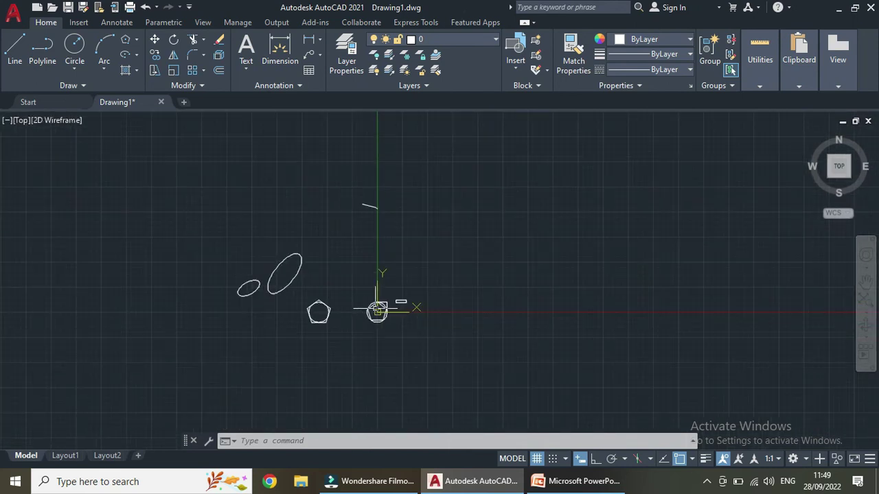
pyautogui.moveTo(377, 312); pyautogui.dragTo(433, 343, button='middle')
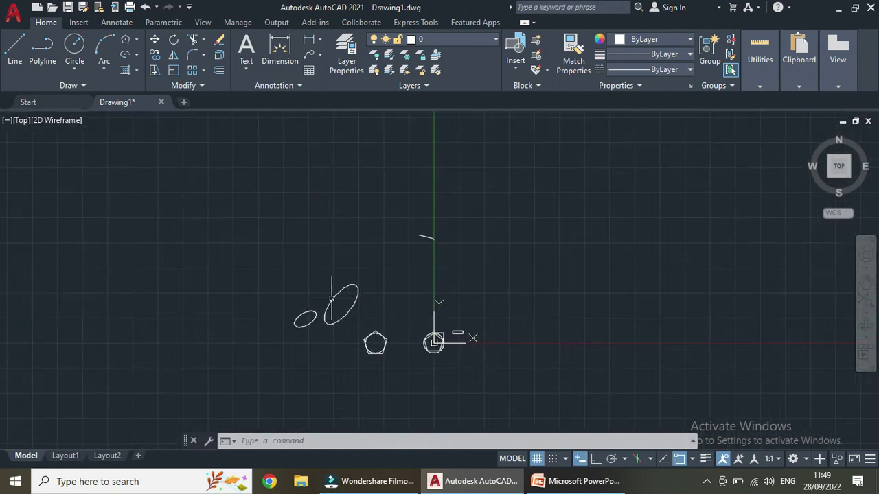
pyautogui.click(137, 71)
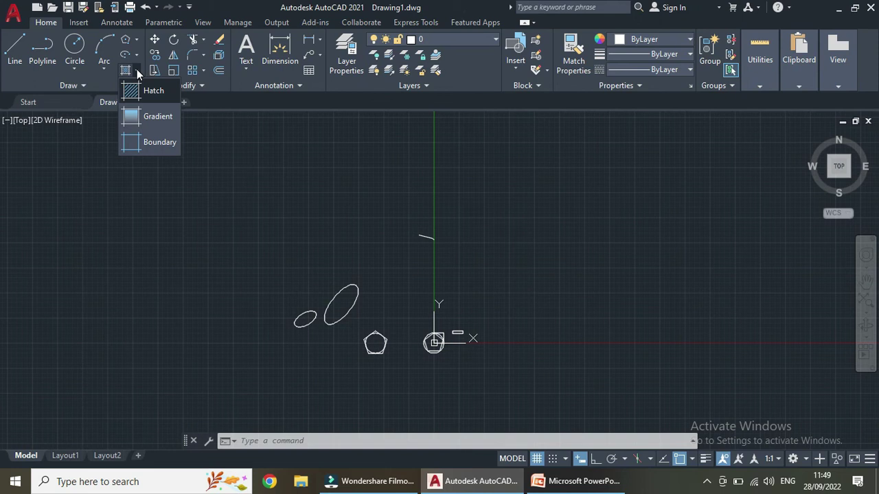
pyautogui.click(136, 70)
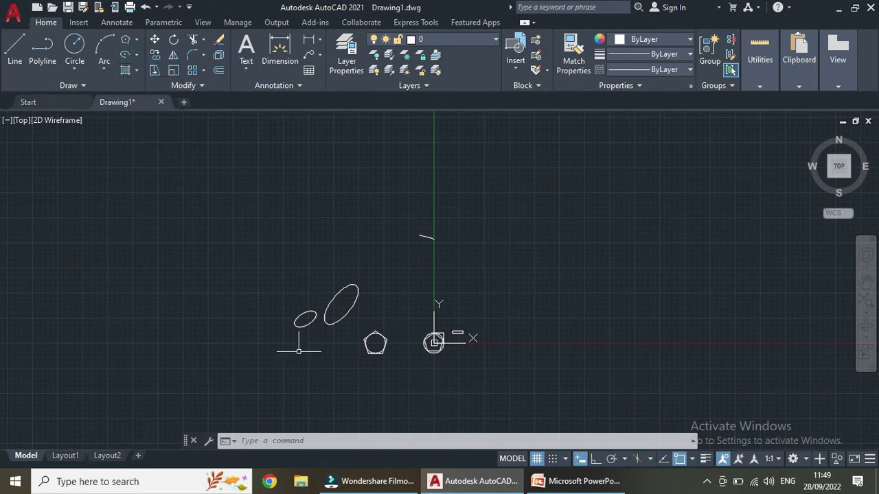
pyautogui.scroll(4, 299, 350)
pyautogui.scroll(-2, 506, 353)
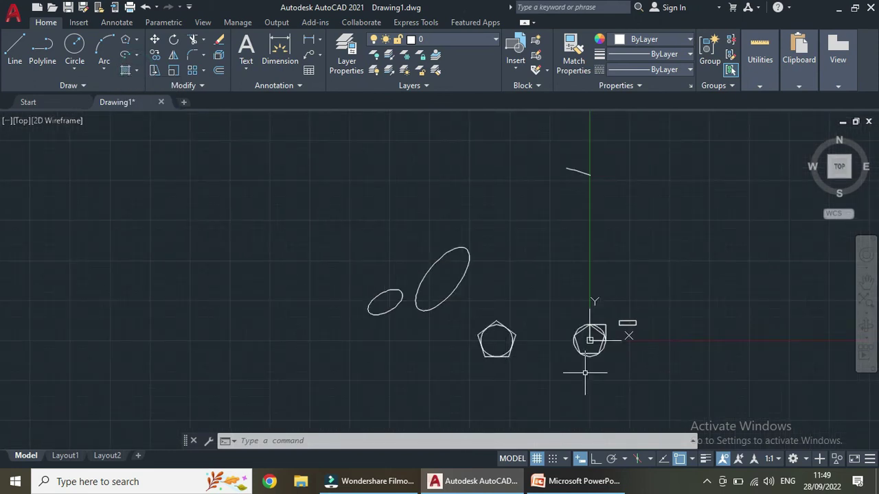
pyautogui.moveTo(585, 373); pyautogui.dragTo(453, 383, button='middle')
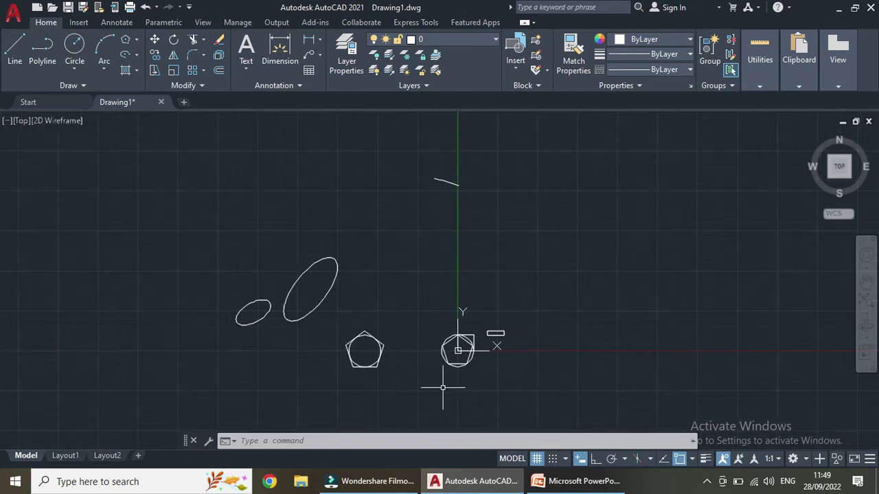